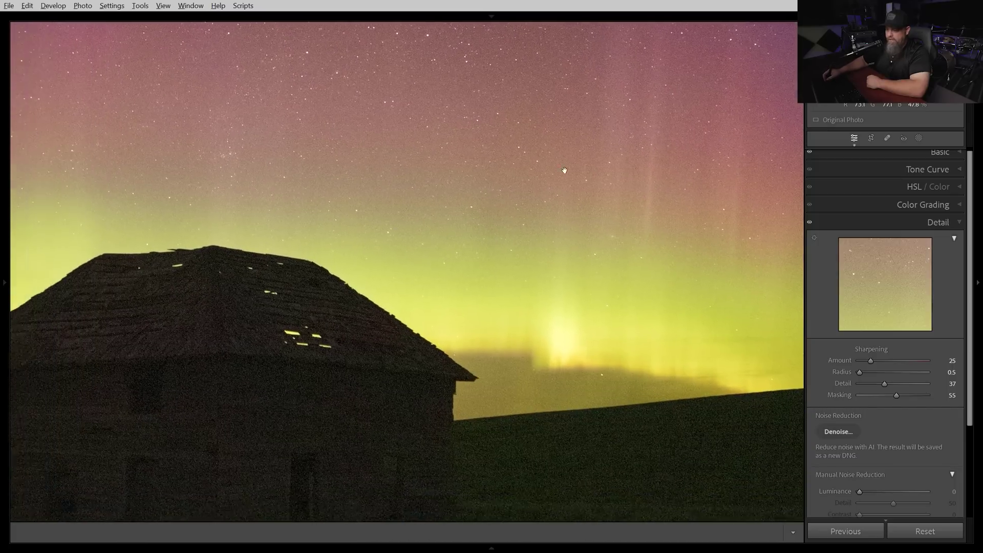
# - Open the Enhance preview for the aurora photo of the old barn
pyautogui.moveTo(681, 76); pyautogui.dragTo(498, 221)
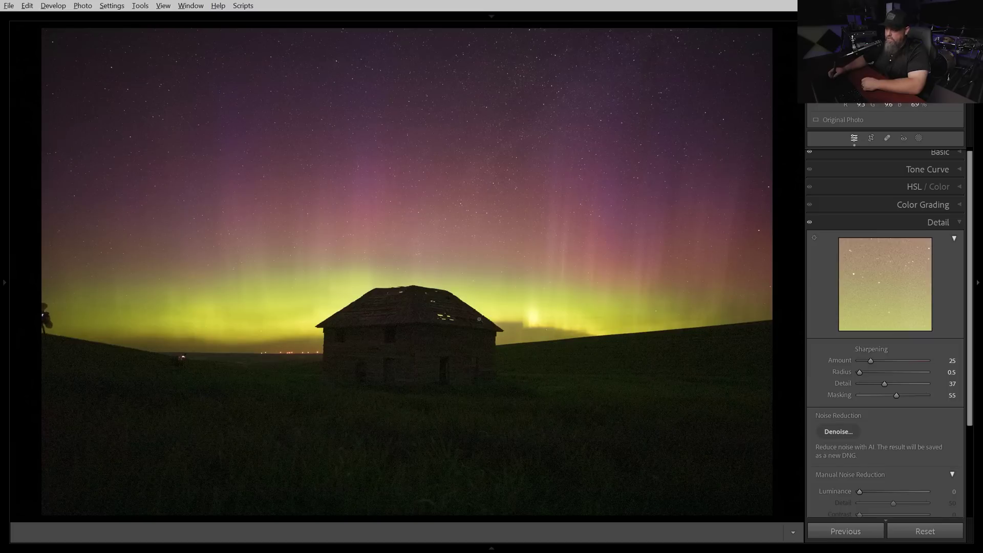
pyautogui.scroll(-1, 905, 189)
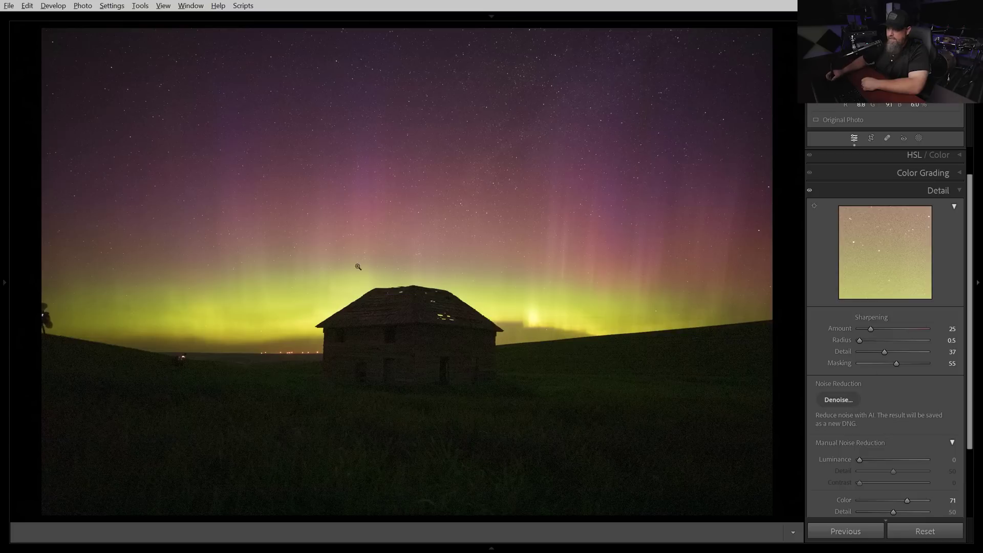
pyautogui.rightClick(465, 275)
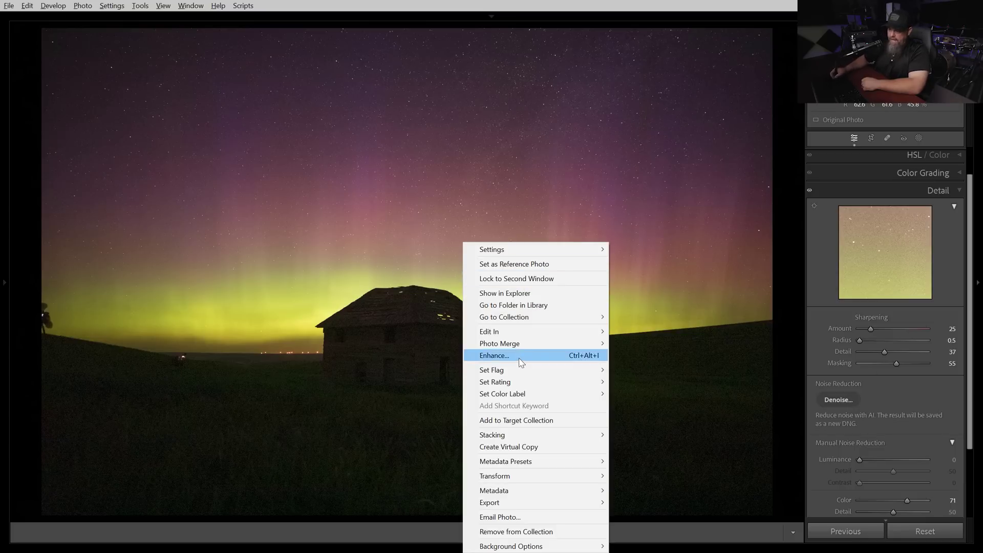
pyautogui.click(499, 355)
# - Check the denoise preview around the barn's roof and wall, and enhance the photo with a Denoise amount of 35
pyautogui.moveTo(456, 175); pyautogui.dragTo(487, 253)
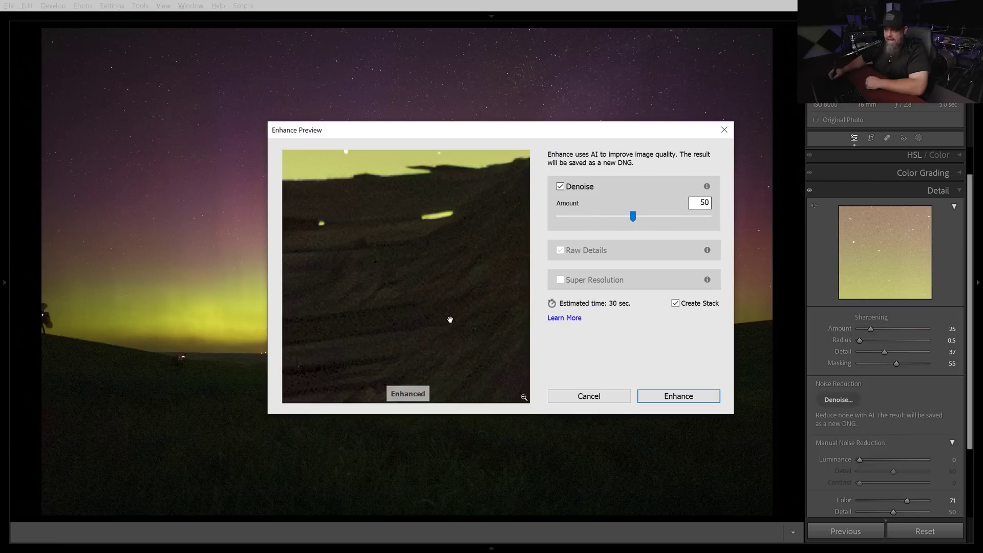
pyautogui.moveTo(451, 319); pyautogui.dragTo(489, 254)
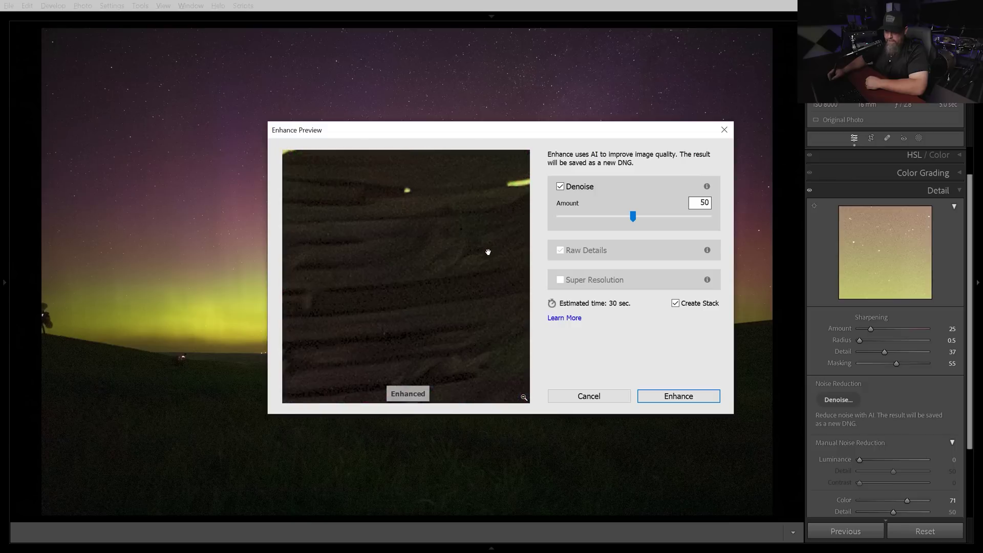
pyautogui.click(488, 252)
pyautogui.moveTo(496, 257); pyautogui.dragTo(452, 330)
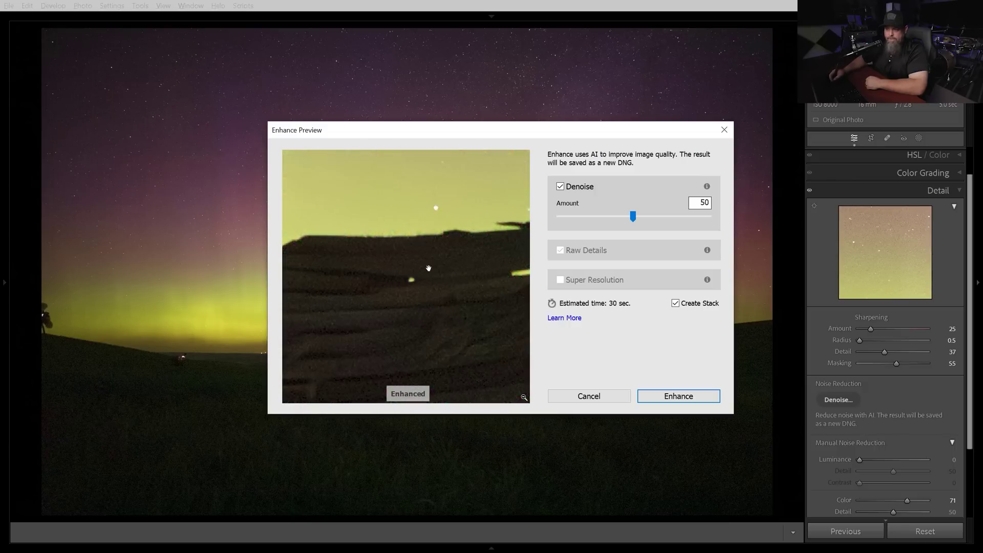
pyautogui.moveTo(429, 268); pyautogui.dragTo(417, 327)
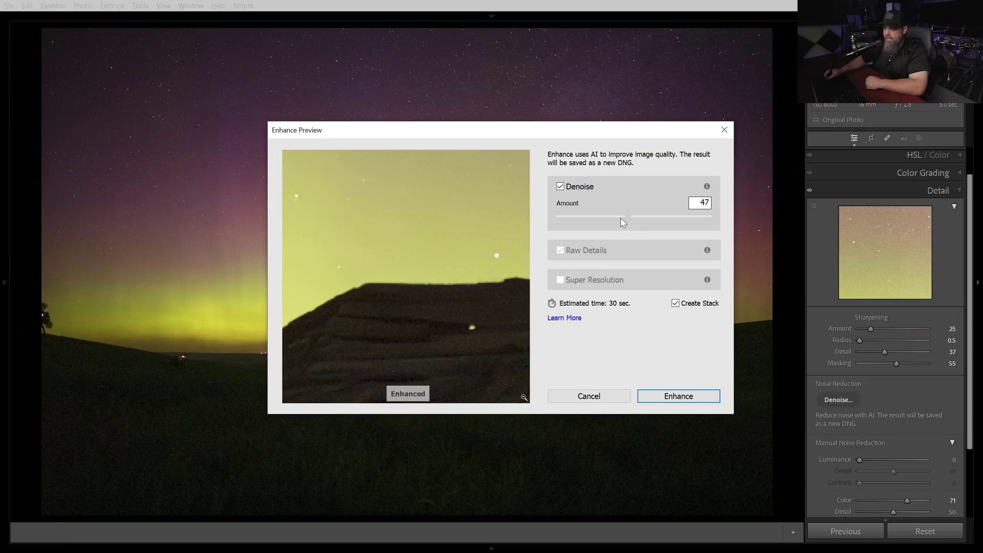
pyautogui.click(608, 218)
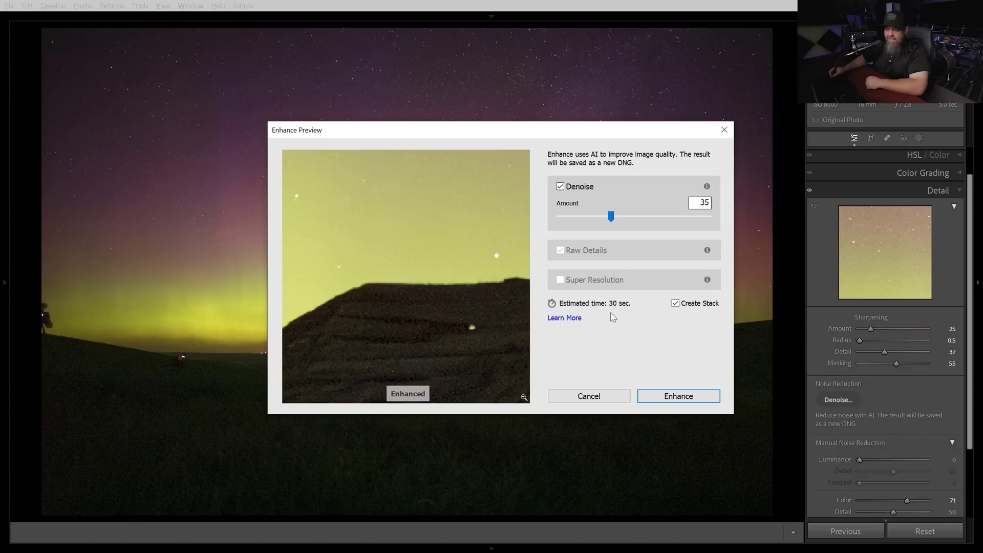
pyautogui.click(686, 398)
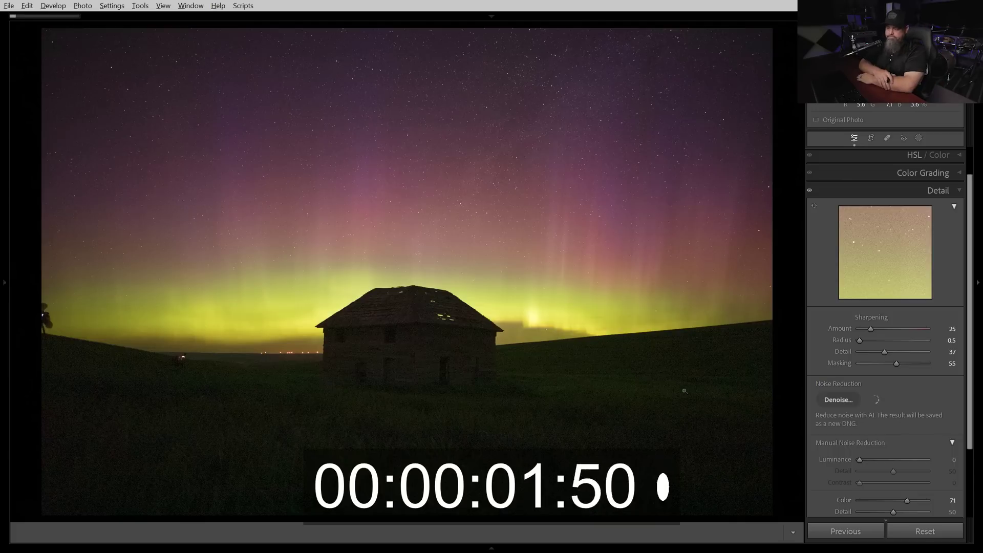
# - Expand the photo's stack in the filmstrip and examine the barn up close in HM5A6530-Enhanced-NR-4.dng
pyautogui.press('F6')
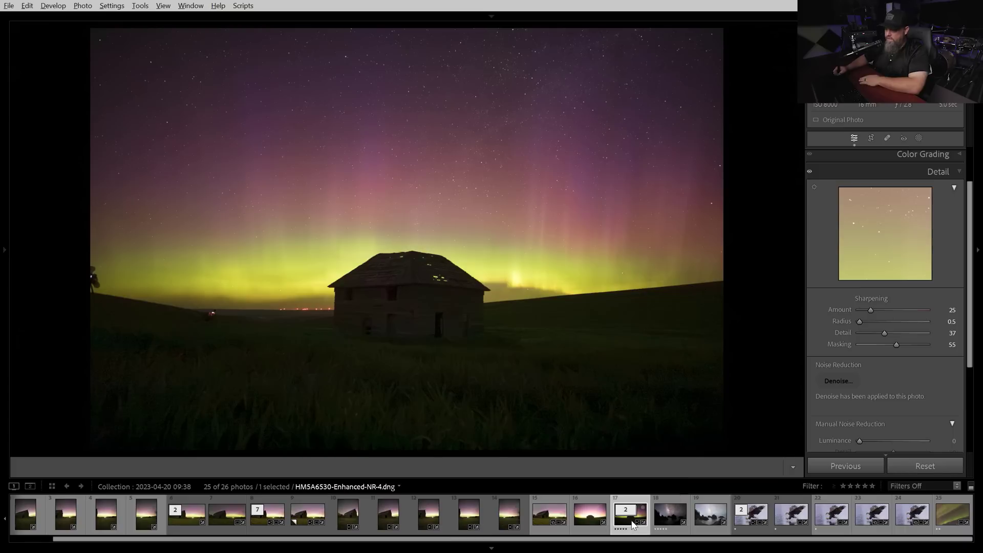
pyautogui.click(625, 511)
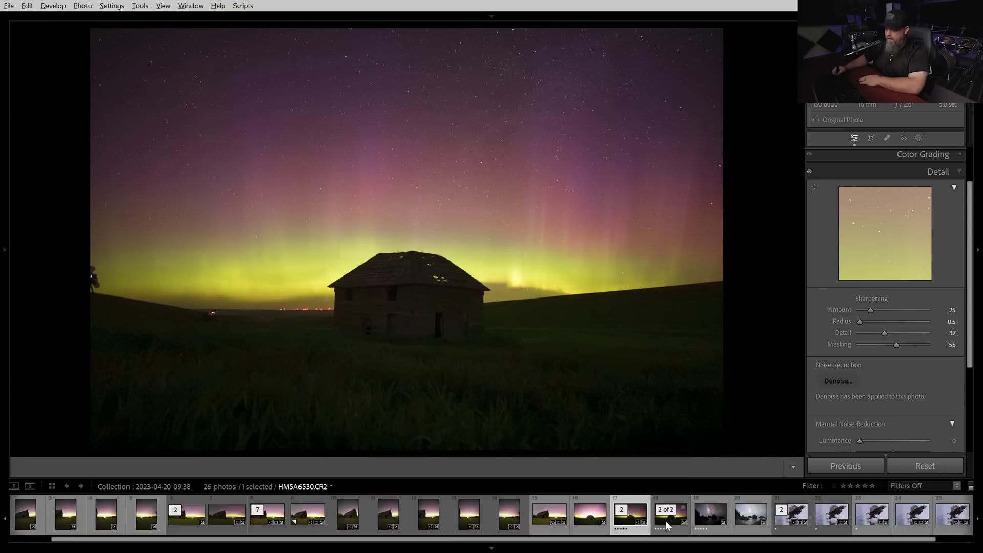
pyautogui.click(642, 528)
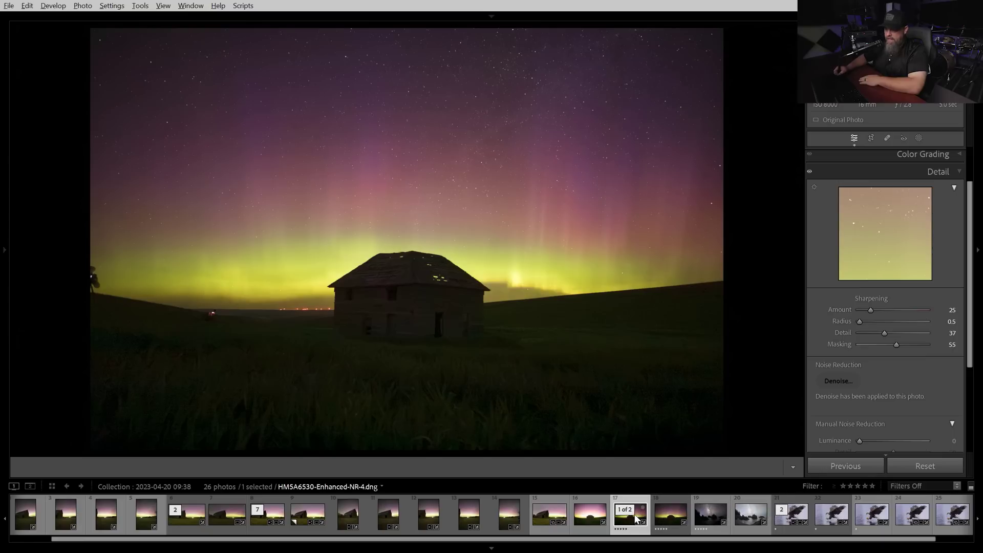
pyautogui.click(639, 519)
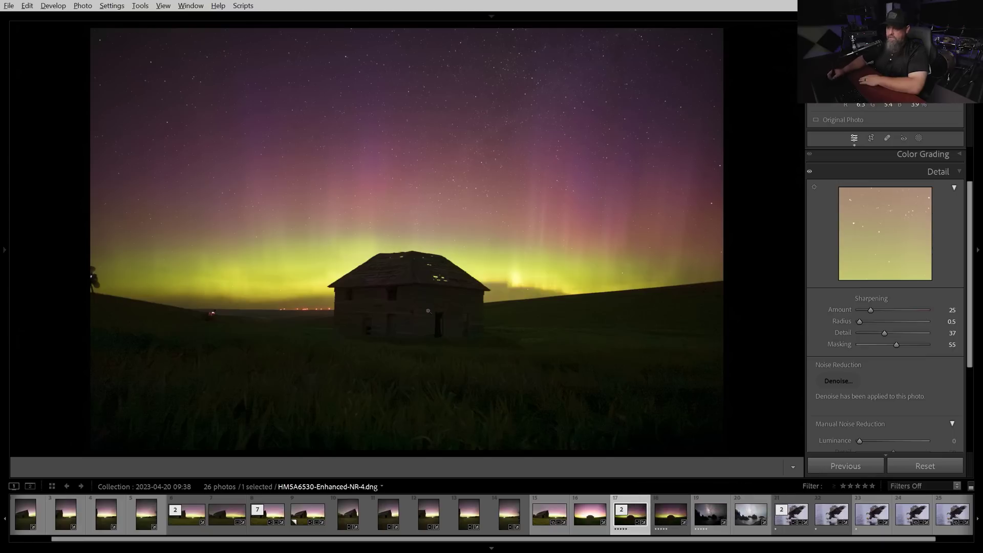
pyautogui.click(479, 294)
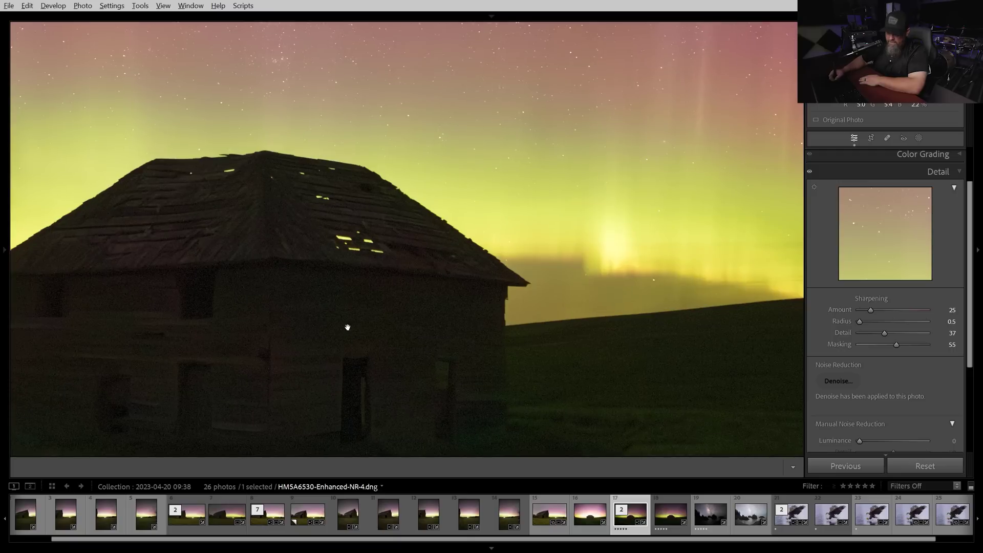
pyautogui.moveTo(345, 324); pyautogui.dragTo(557, 238)
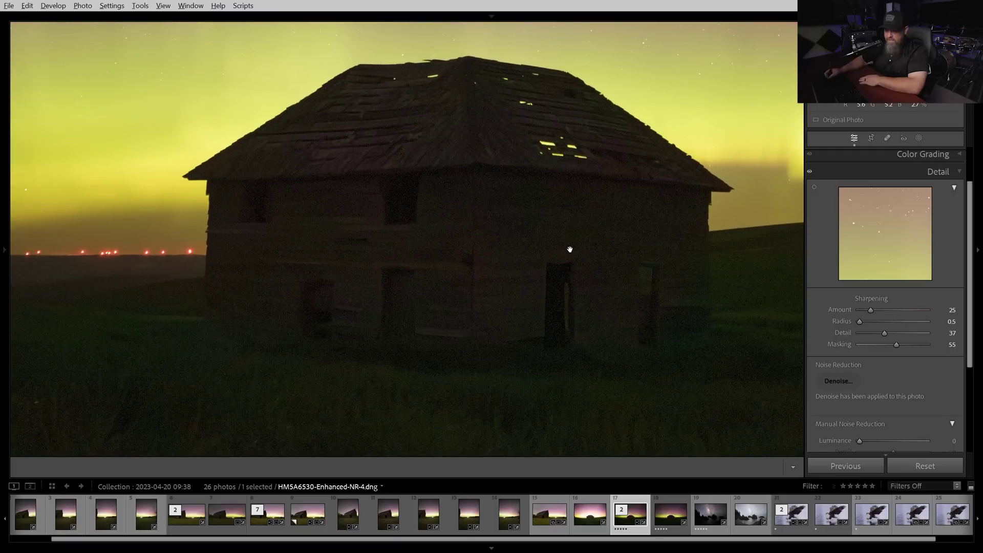
# - Compare the enhanced DNG side by side with the original HM5A6530.CR2, examining noise in the barn and the starry sky
pyautogui.keyDown('ctrl'); pyautogui.click(668, 516); pyautogui.keyUp('ctrl')
pyautogui.press('c')
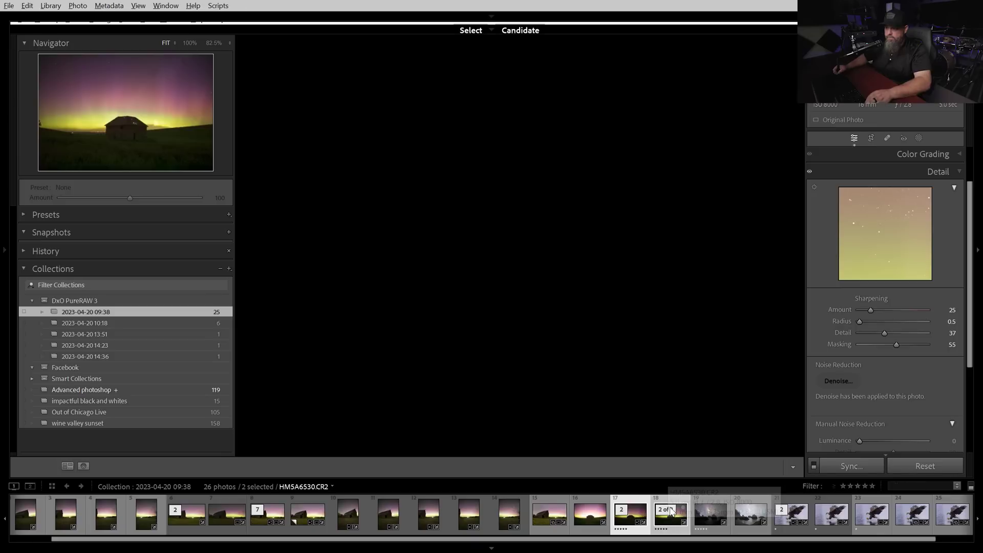
pyautogui.moveTo(305, 251); pyautogui.dragTo(393, 272)
pyautogui.moveTo(336, 208); pyautogui.dragTo(328, 232)
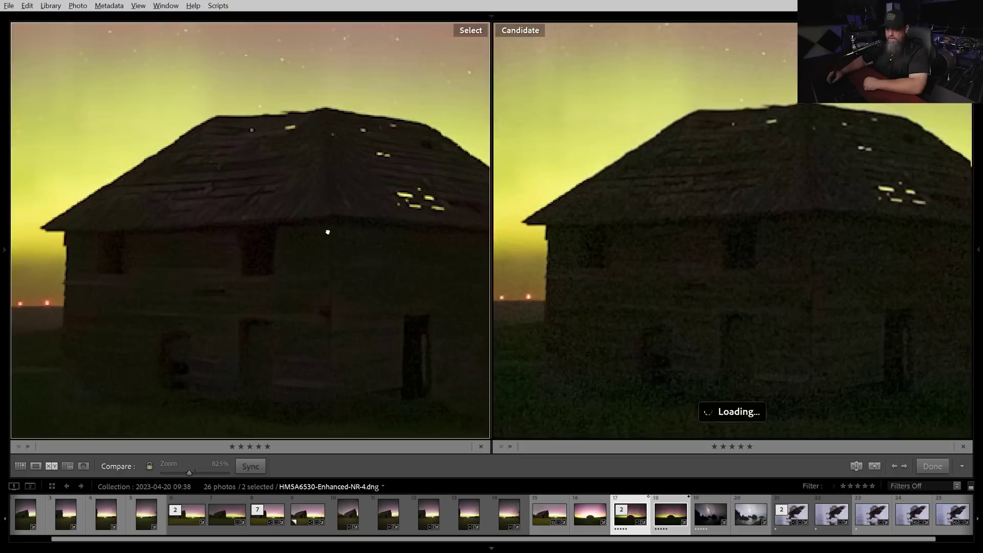
pyautogui.moveTo(358, 272); pyautogui.dragTo(220, 329)
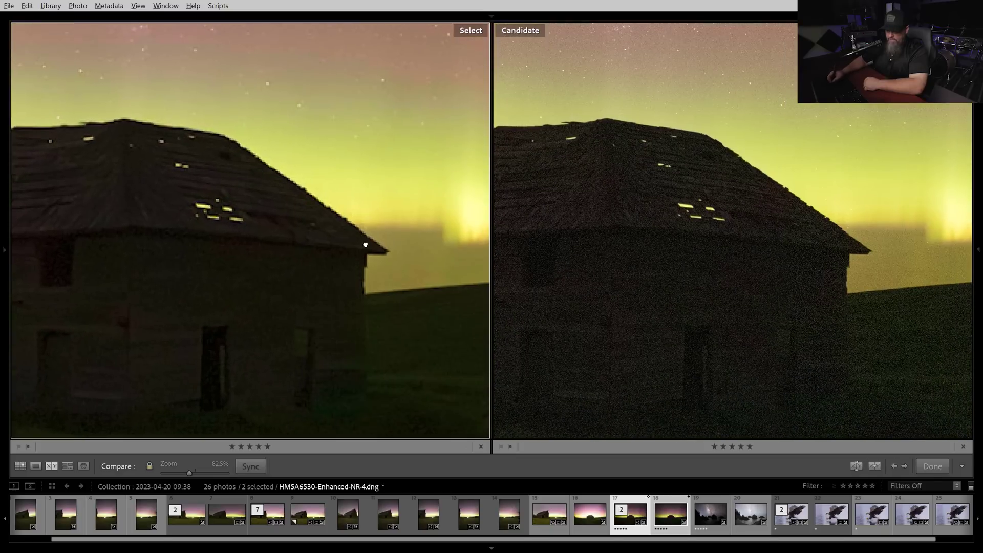
pyautogui.moveTo(365, 245); pyautogui.dragTo(424, 307)
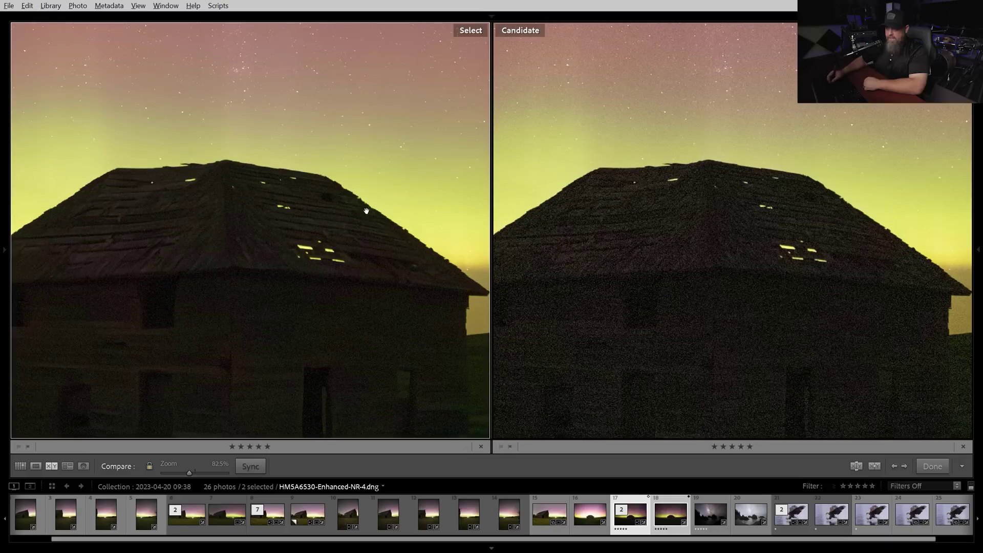
pyautogui.moveTo(366, 211); pyautogui.dragTo(405, 346)
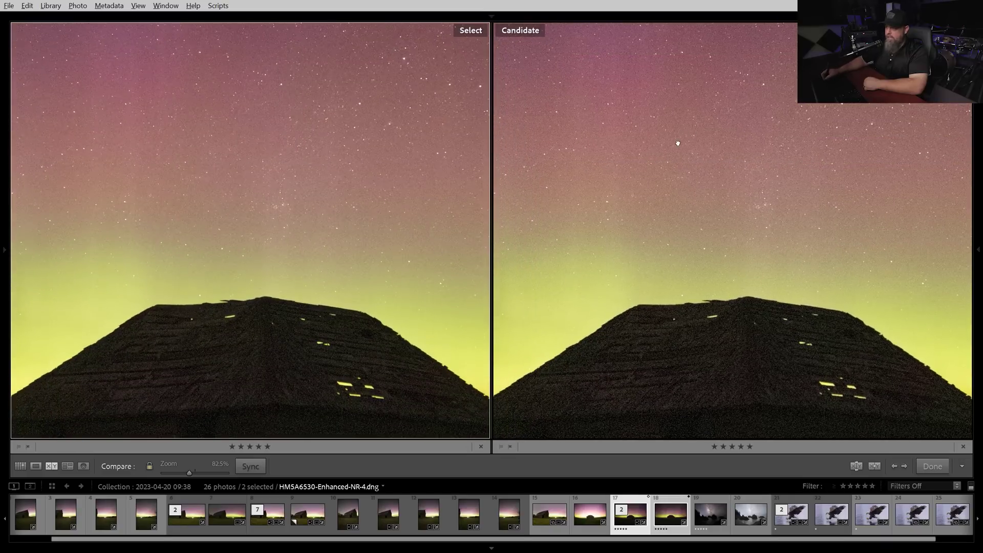
pyautogui.moveTo(678, 143); pyautogui.dragTo(643, 180)
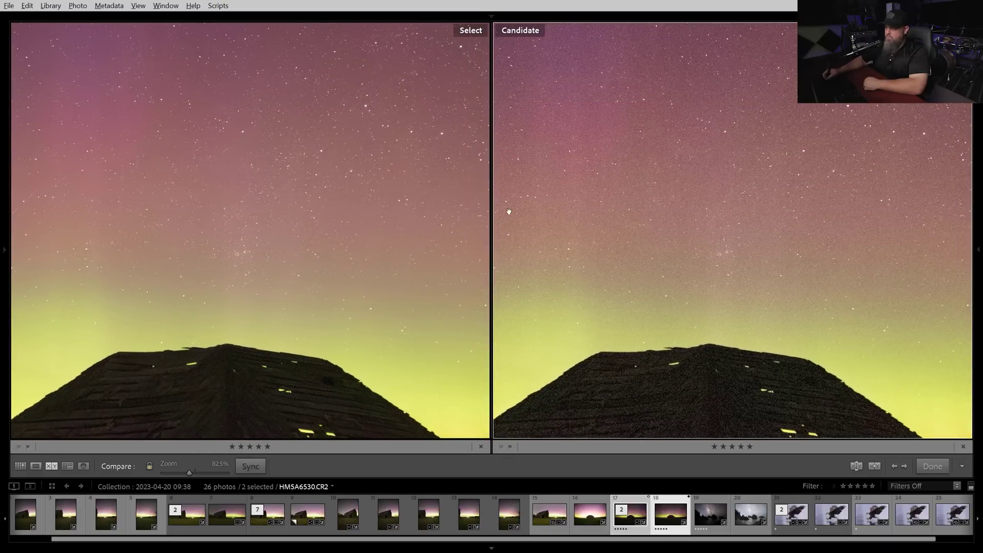
pyautogui.moveTo(421, 200); pyautogui.dragTo(360, 234)
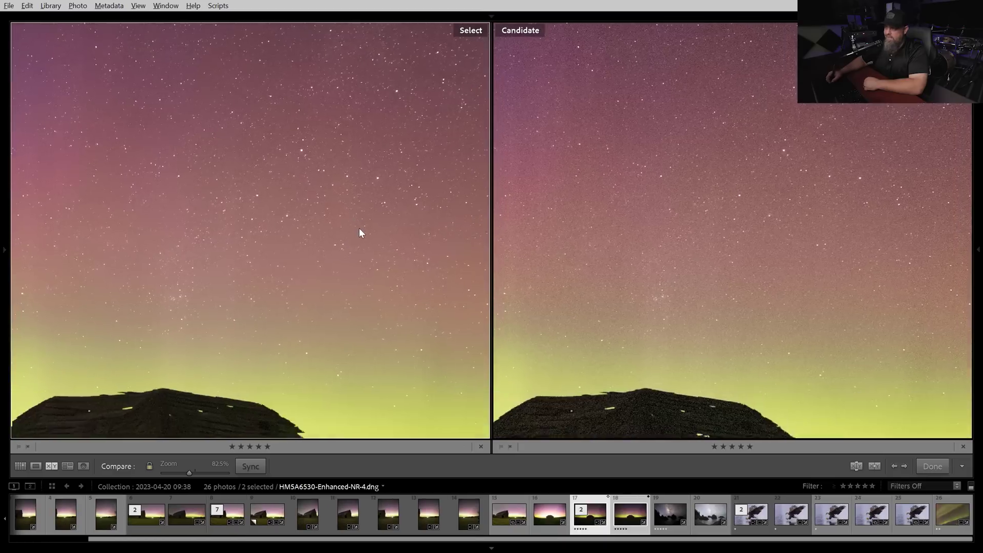
pyautogui.moveTo(333, 405); pyautogui.dragTo(296, 282)
pyautogui.click(301, 288)
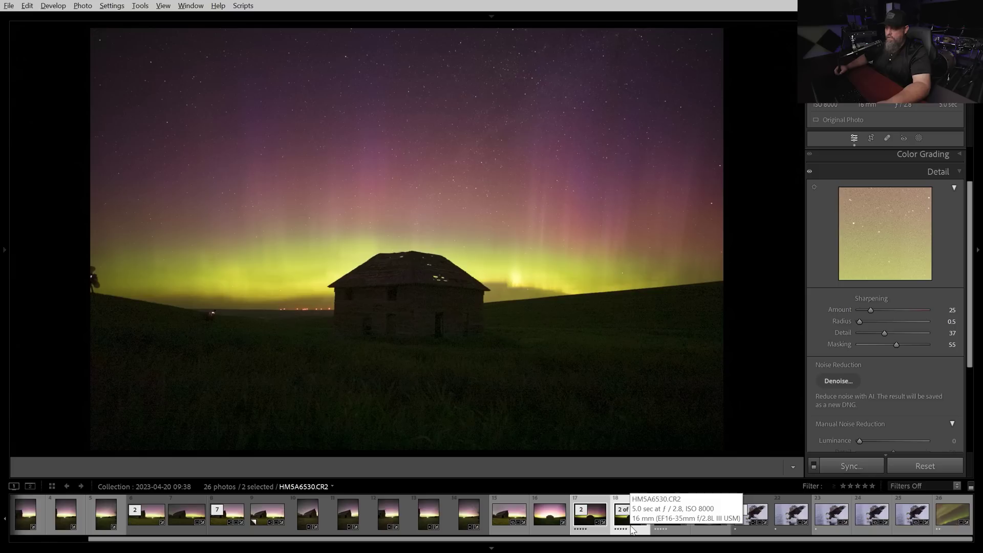
# - Process the selected photos with DxO PureRAW 3, enabling the lens softness correction and keeping DeepPRIME XD and DNG output
pyautogui.click(9, 6)
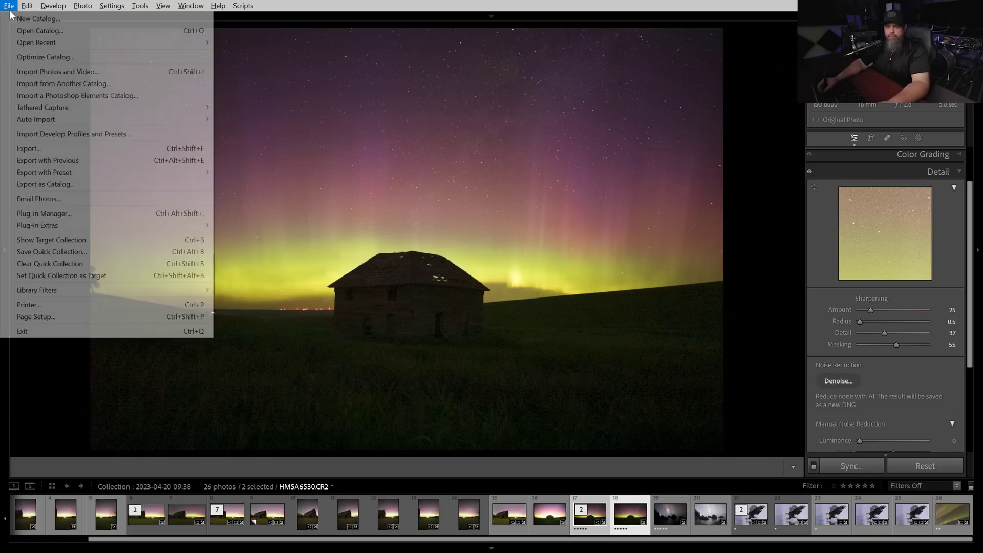
pyautogui.moveTo(57, 229)
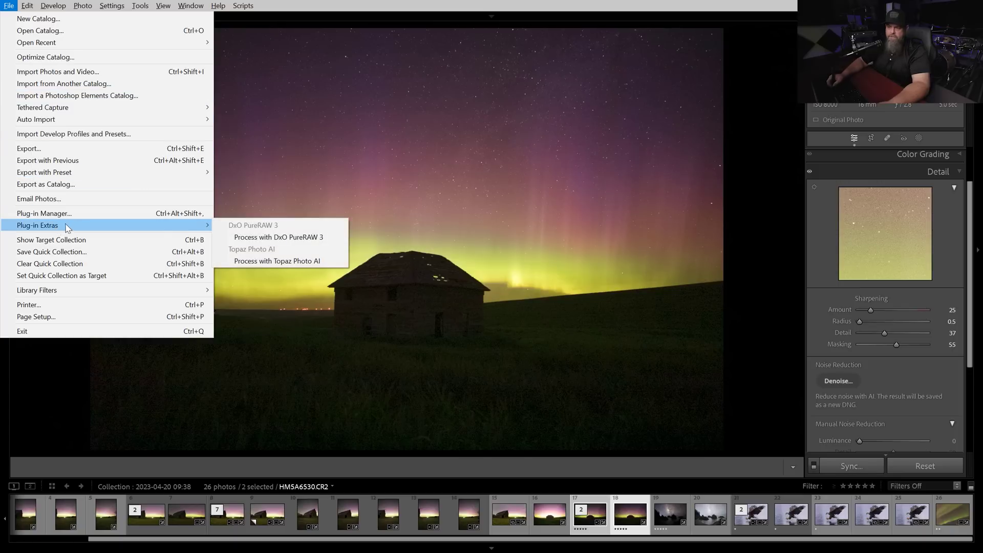
pyautogui.click(322, 239)
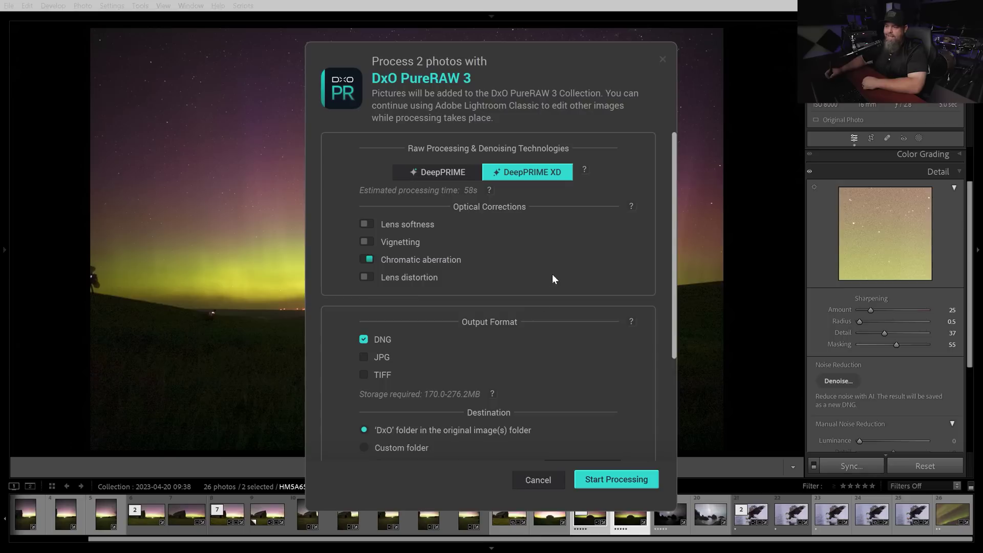
pyautogui.click(367, 224)
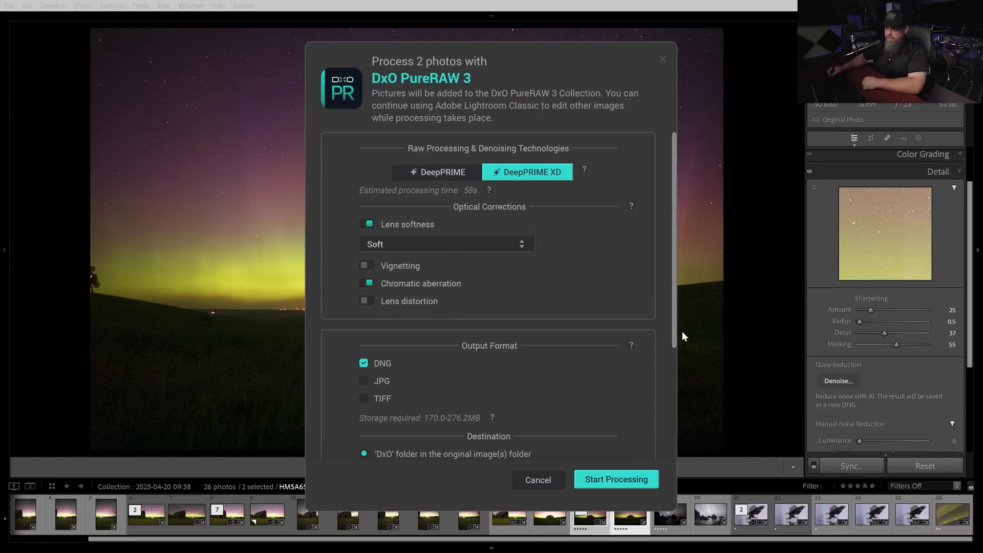
pyautogui.moveTo(672, 324); pyautogui.dragTo(663, 386)
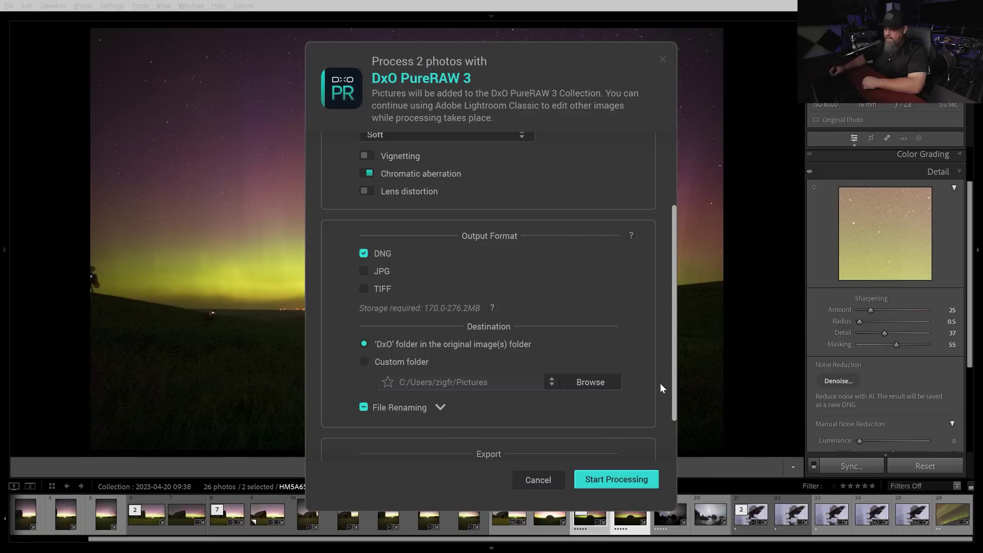
pyautogui.moveTo(674, 374); pyautogui.dragTo(658, 430)
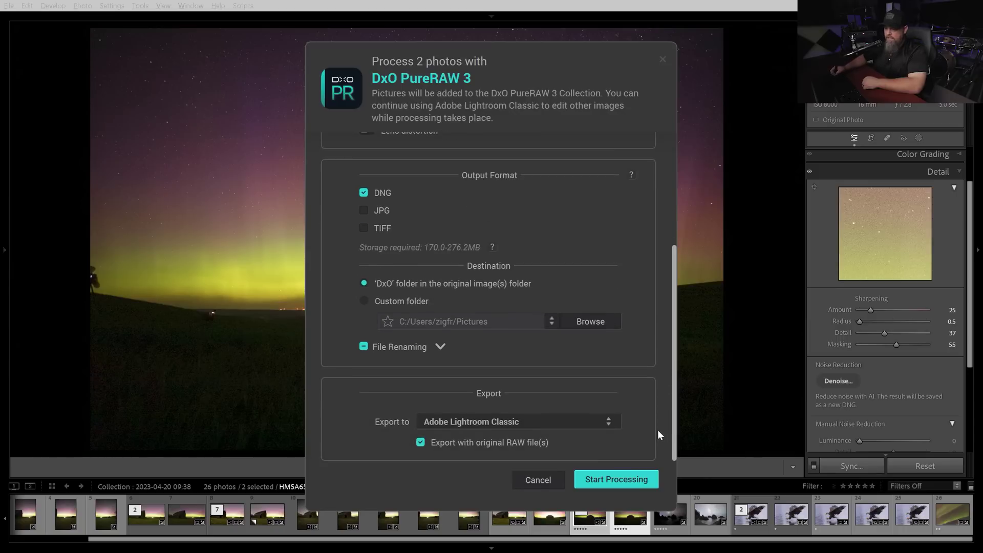
pyautogui.click(619, 482)
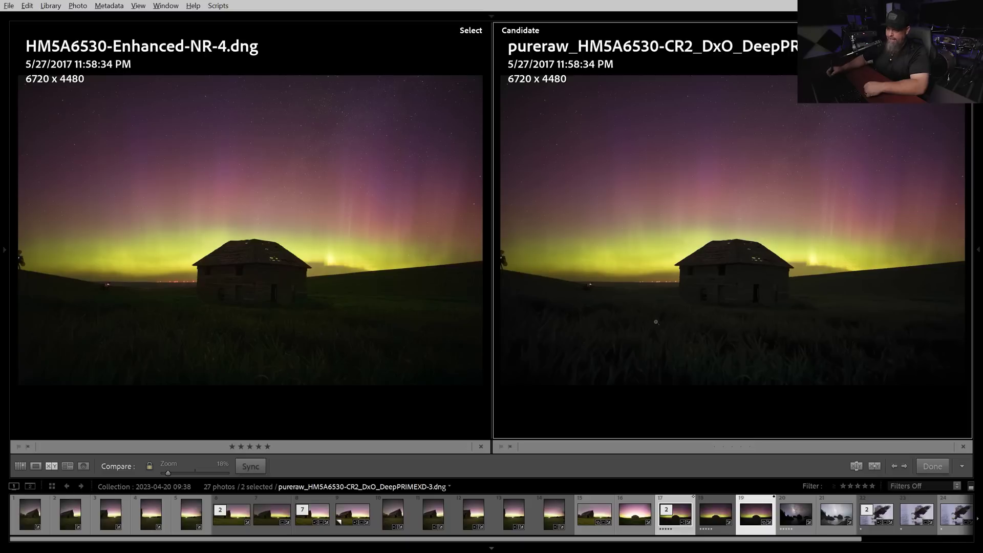
# - Compare noise and detail on the barn between the Lightroom-enhanced DNG and the PureRAW DeepPRIME XD version
pyautogui.click(715, 269)
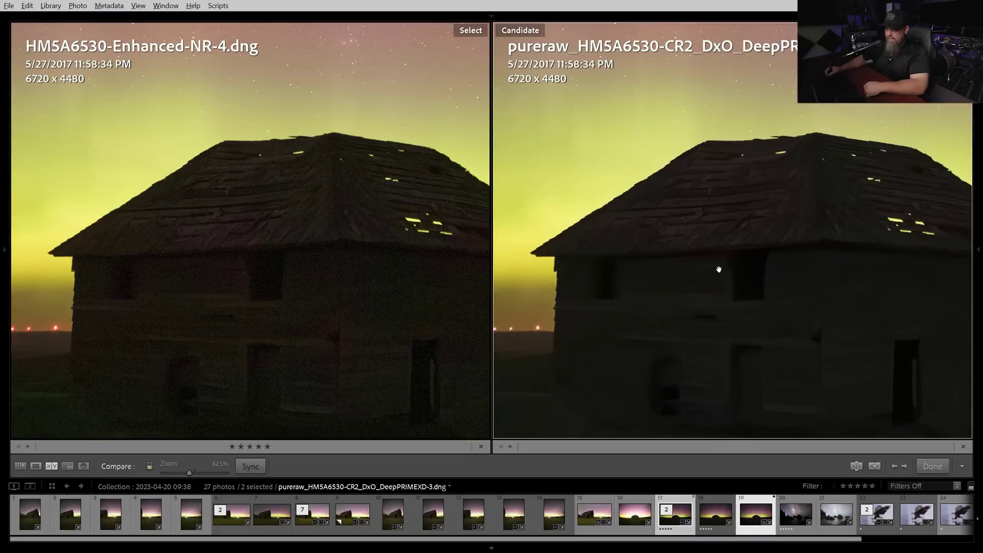
pyautogui.moveTo(695, 242); pyautogui.dragTo(633, 218)
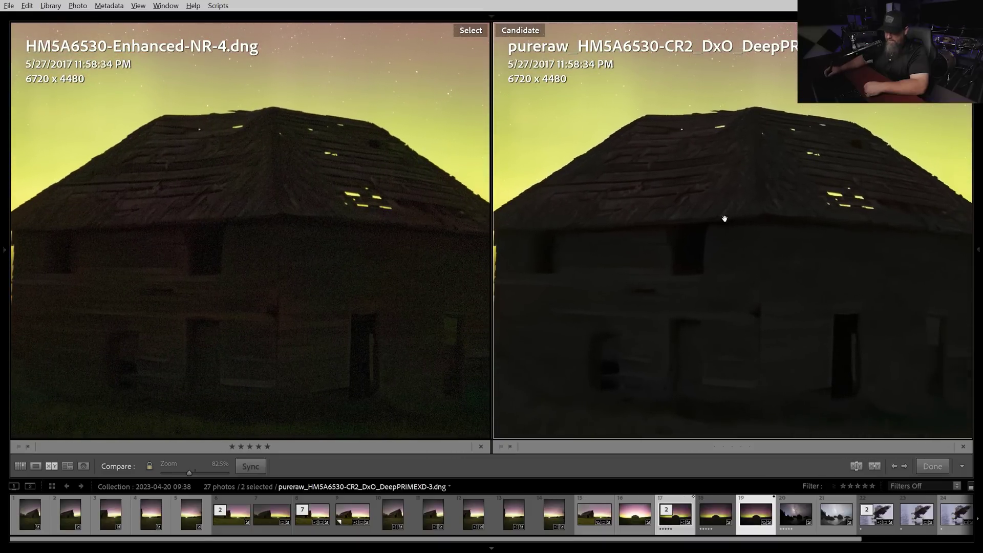
pyautogui.moveTo(691, 280); pyautogui.dragTo(735, 251)
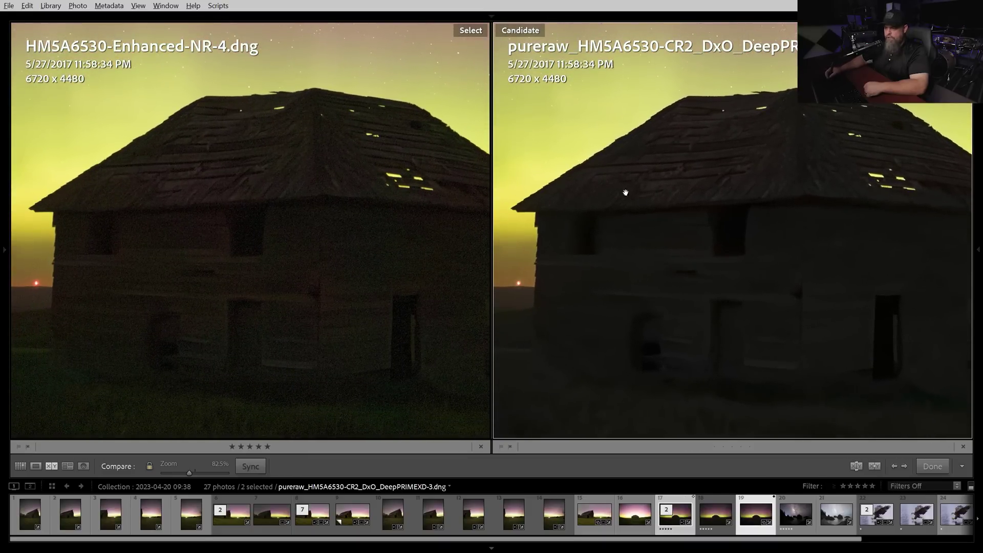
pyautogui.moveTo(832, 241); pyautogui.dragTo(723, 233)
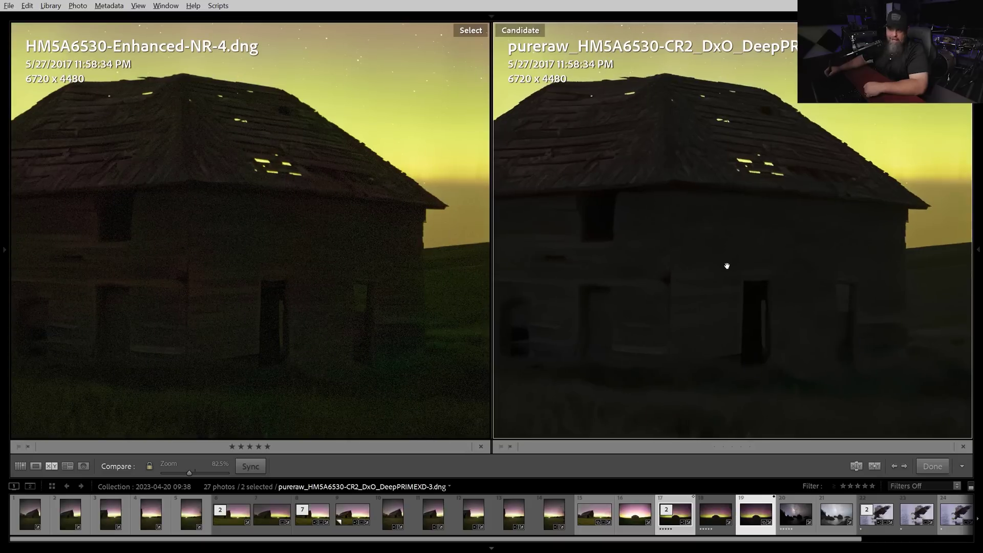
pyautogui.moveTo(699, 288); pyautogui.dragTo(762, 268)
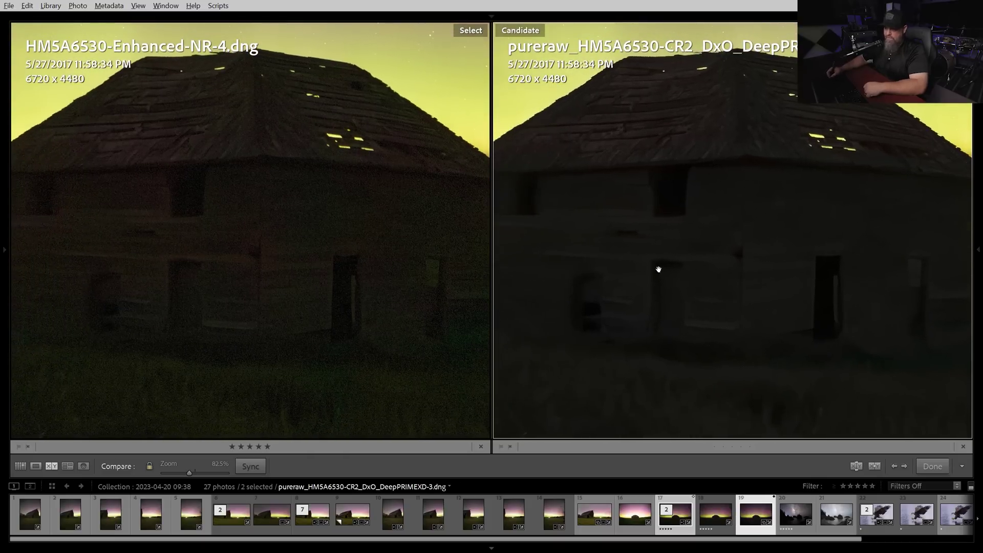
# - Examine the barn walls, horizon lights, roof edges and starry sky side by side in the Lightroom-enhanced and PureRAW versions
pyautogui.moveTo(659, 270); pyautogui.dragTo(747, 297)
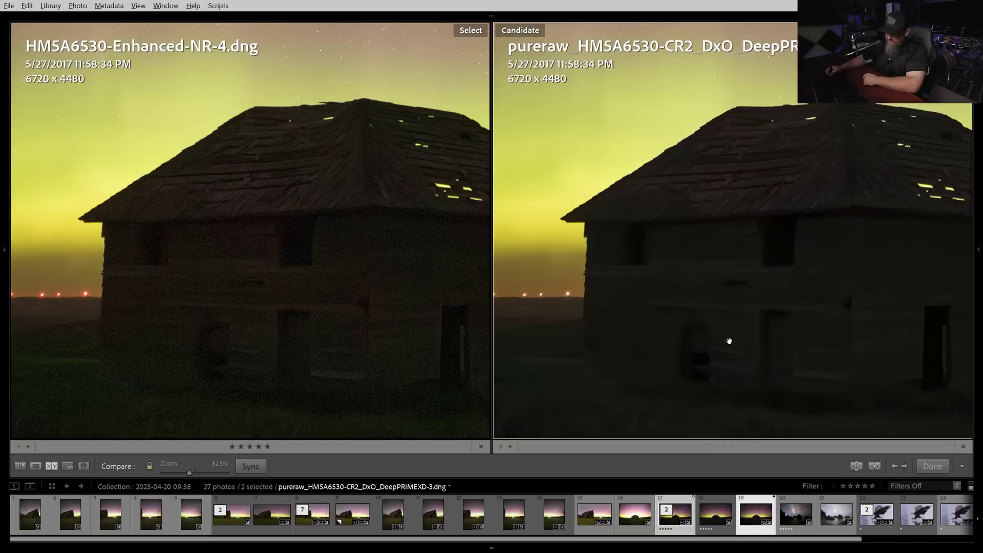
pyautogui.moveTo(760, 343); pyautogui.dragTo(620, 254)
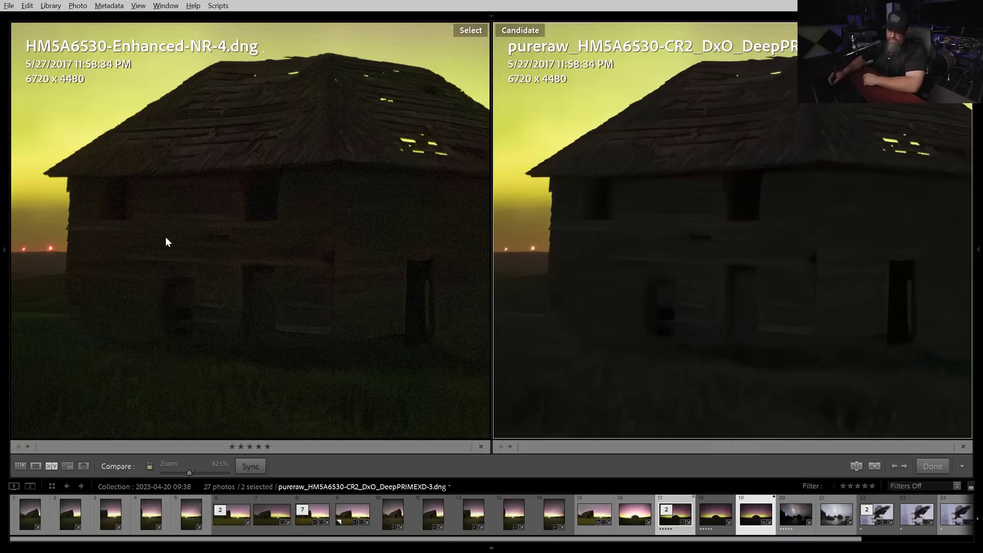
pyautogui.moveTo(650, 135); pyautogui.dragTo(719, 239)
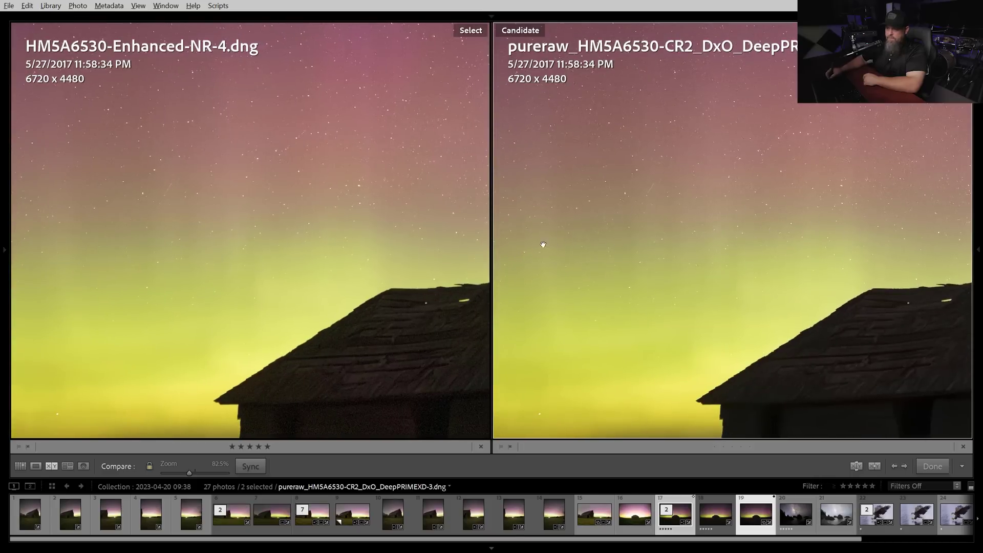
pyautogui.moveTo(631, 258); pyautogui.dragTo(662, 262)
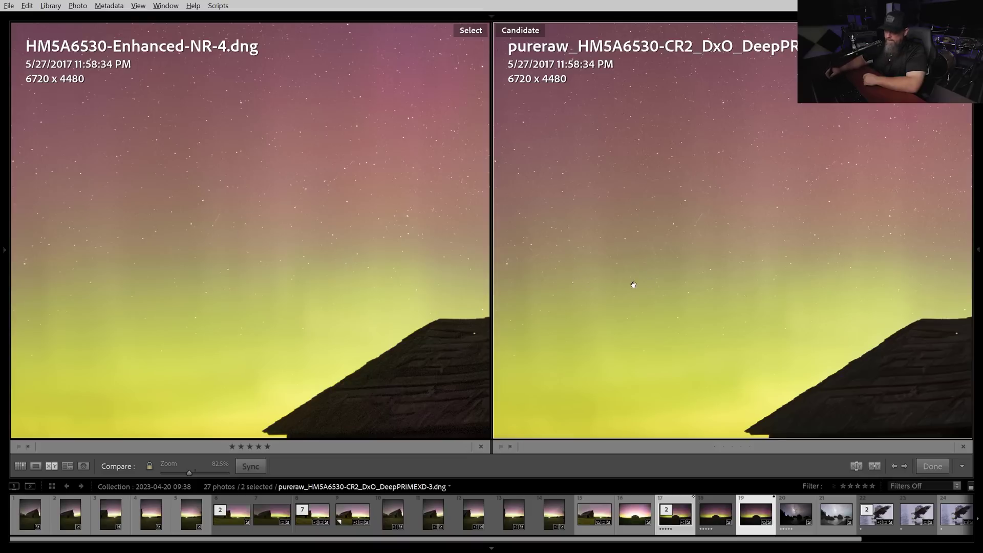
pyautogui.moveTo(634, 284); pyautogui.dragTo(618, 242)
pyautogui.moveTo(550, 235); pyautogui.dragTo(575, 235)
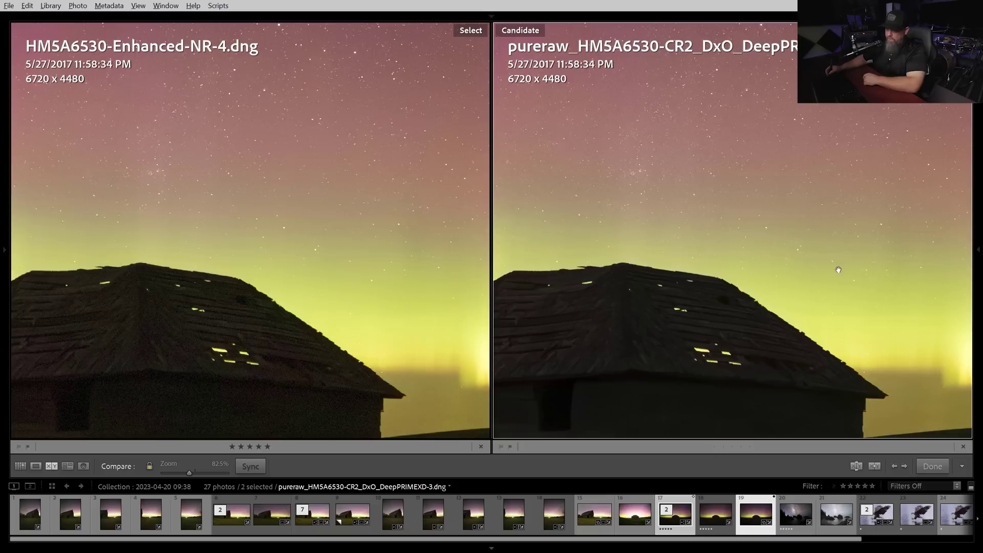
pyautogui.moveTo(838, 270); pyautogui.dragTo(805, 313)
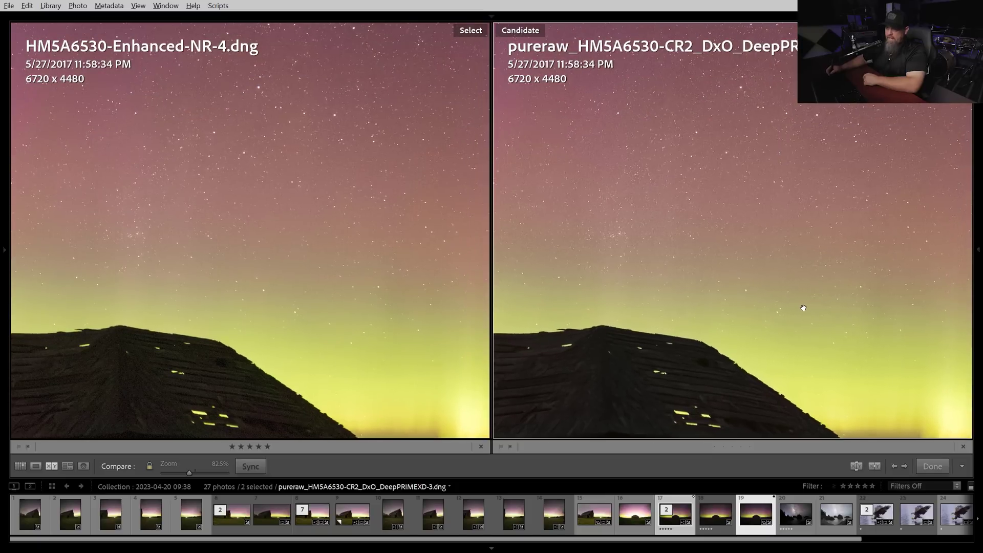
pyautogui.click(726, 328)
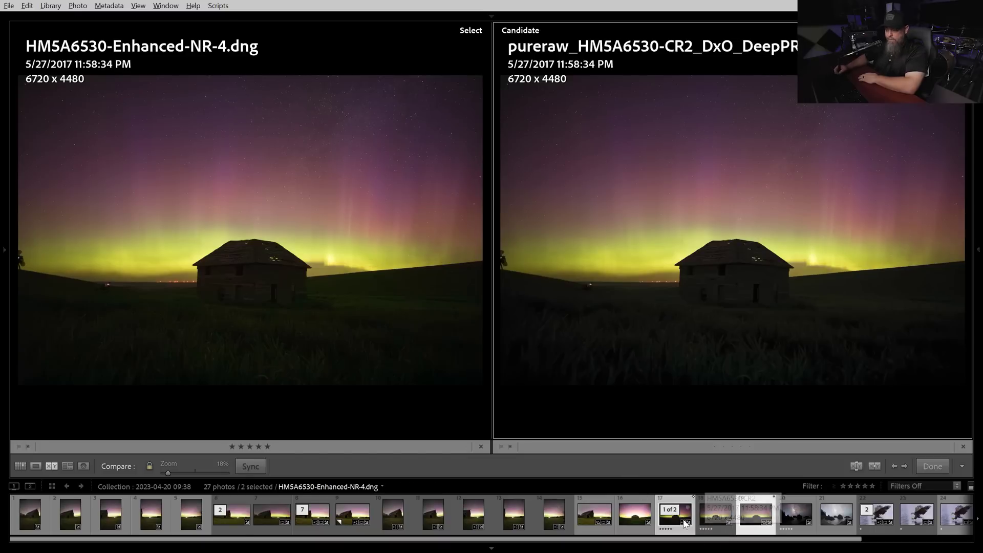
# - Open the original HM5A6530.CR2 in the Develop module and send it to Topaz Photo AI for processing
pyautogui.click(710, 527)
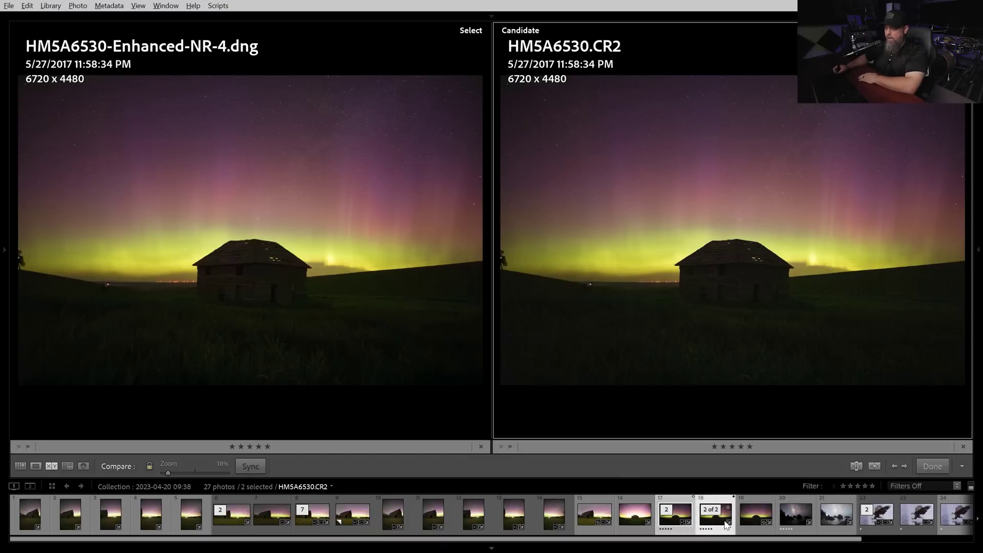
pyautogui.press('Up')
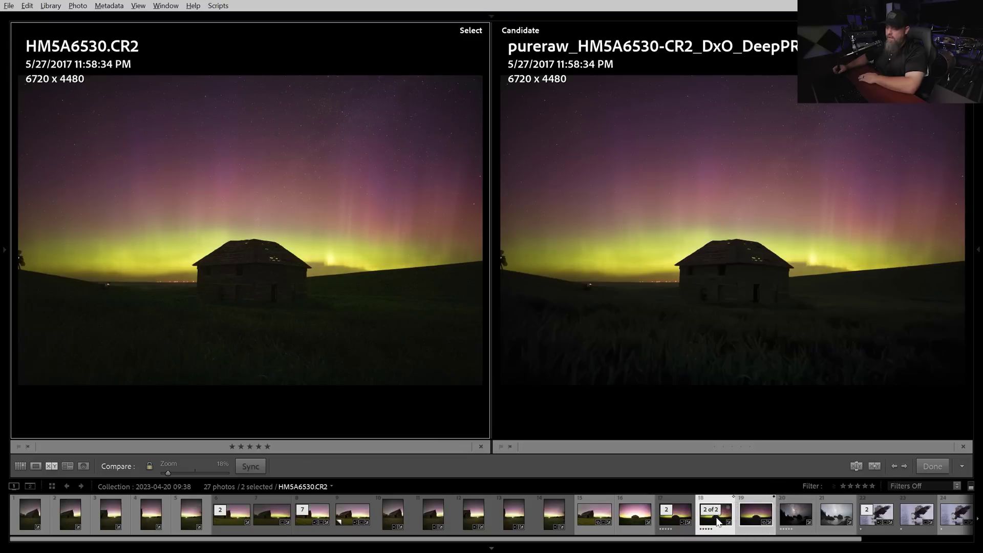
pyautogui.press('d')
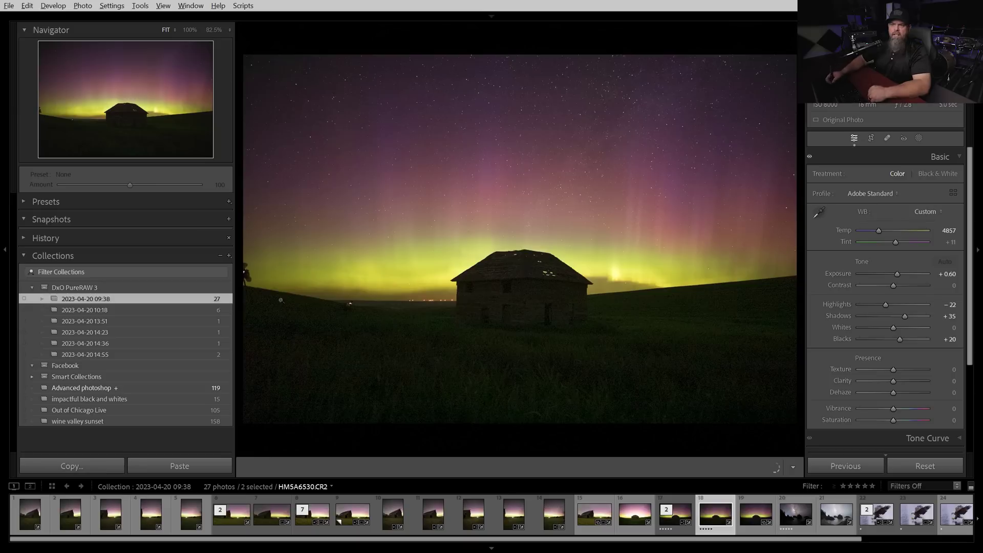
pyautogui.click(10, 6)
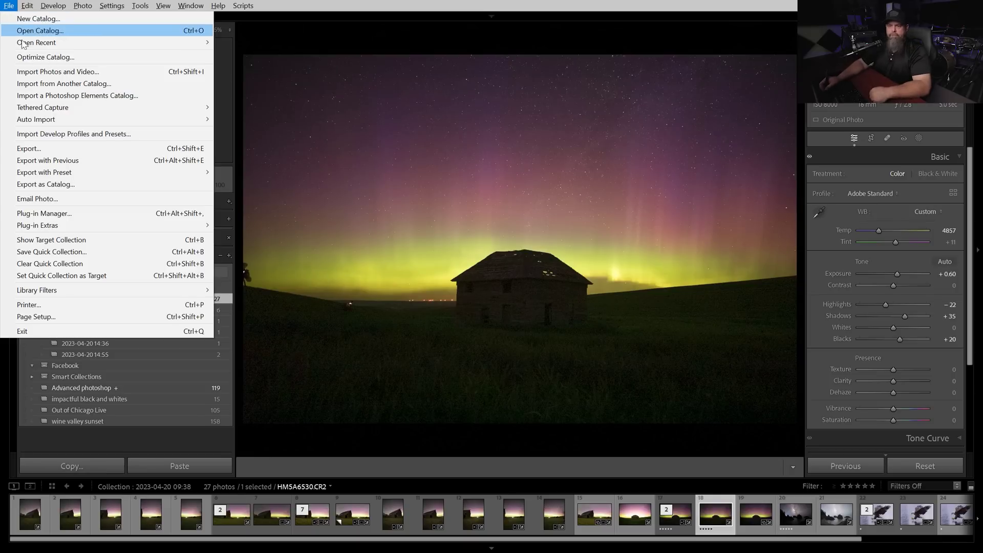
pyautogui.moveTo(65, 231)
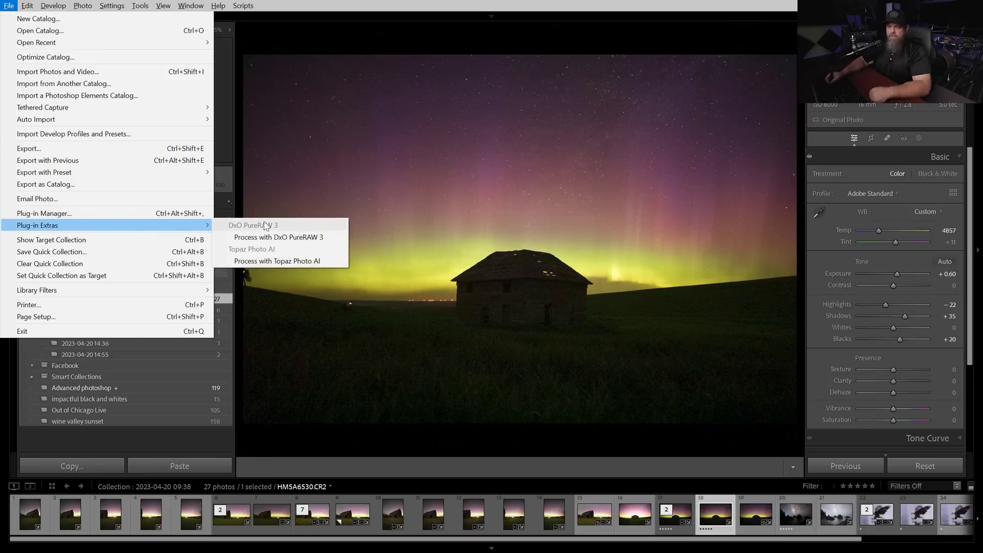
pyautogui.click(302, 261)
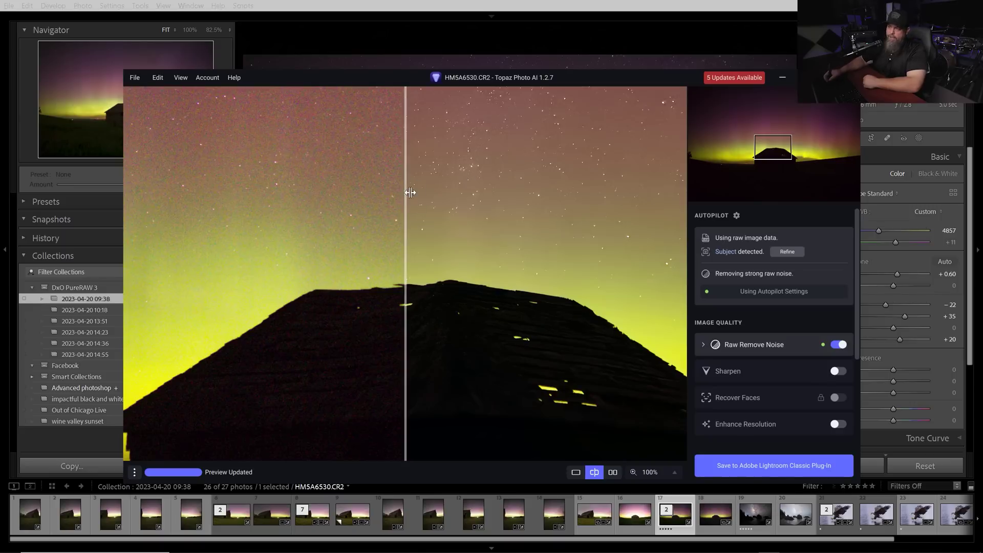
# - Inspect the before/after preview around the barn, then refine the detected subject and set the subject selection to None
pyautogui.moveTo(408, 212); pyautogui.dragTo(295, 237)
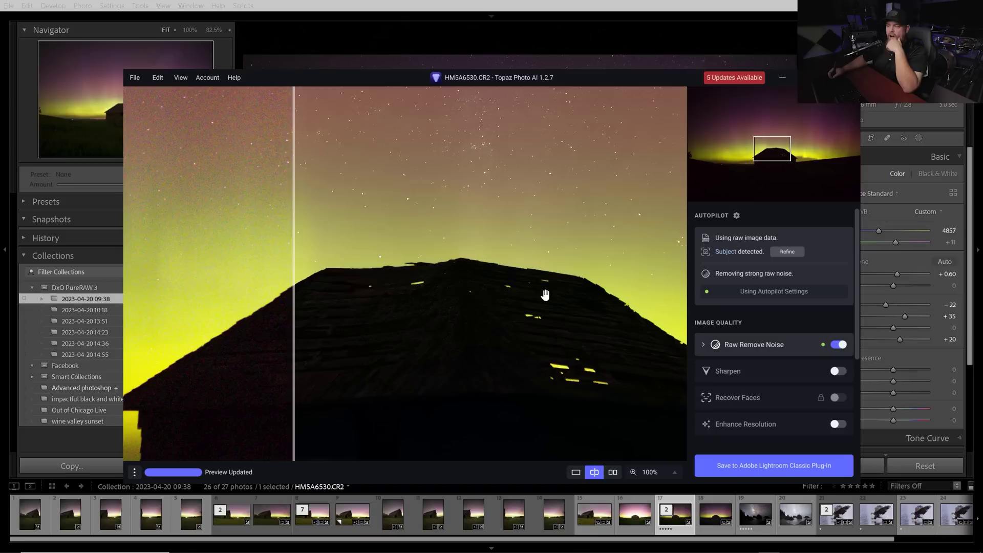
pyautogui.click(726, 253)
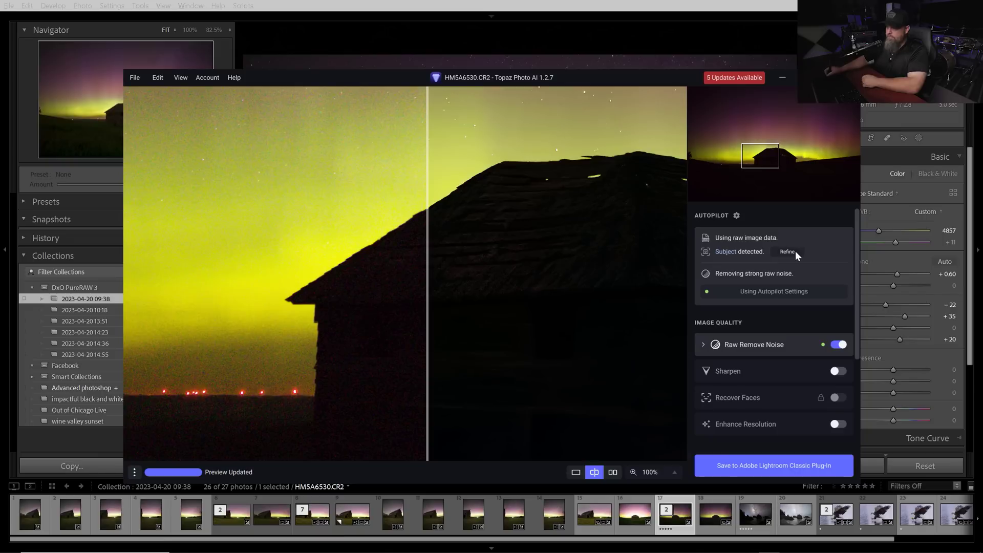
pyautogui.click(795, 251)
pyautogui.click(786, 281)
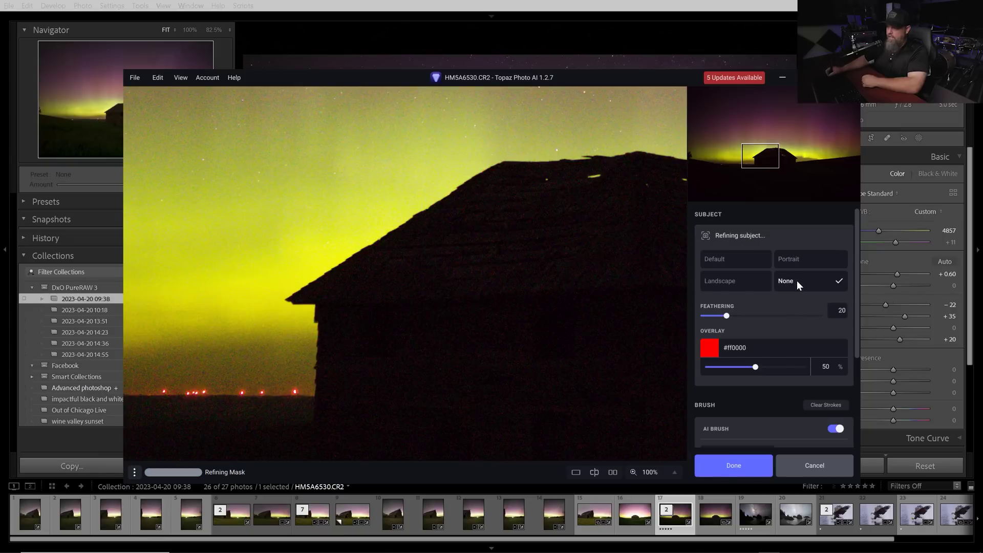
pyautogui.click(740, 282)
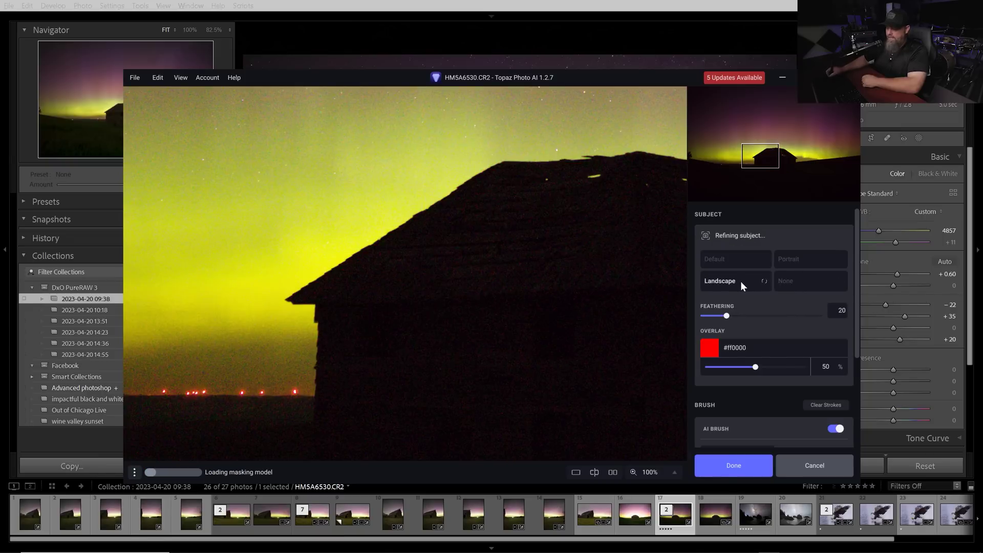
pyautogui.click(788, 281)
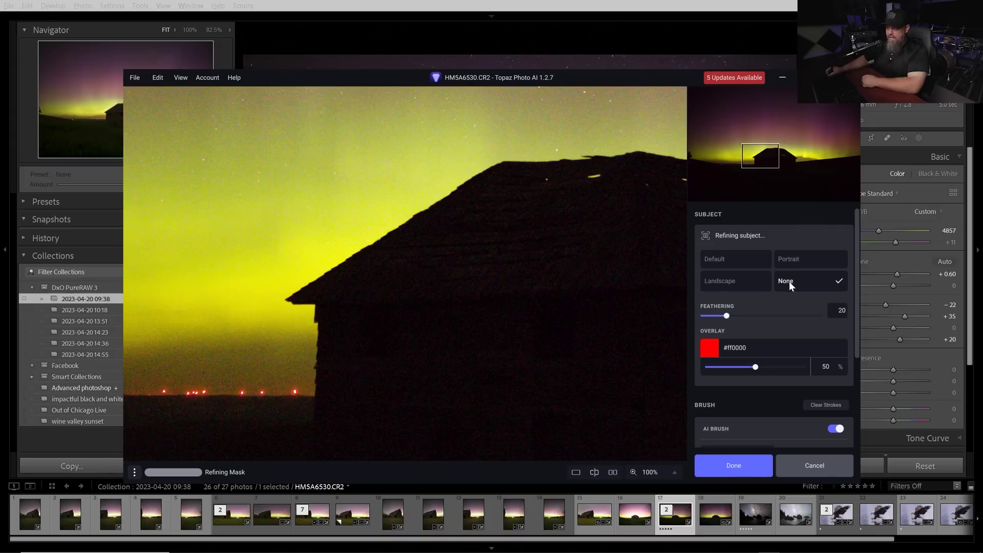
pyautogui.click(731, 460)
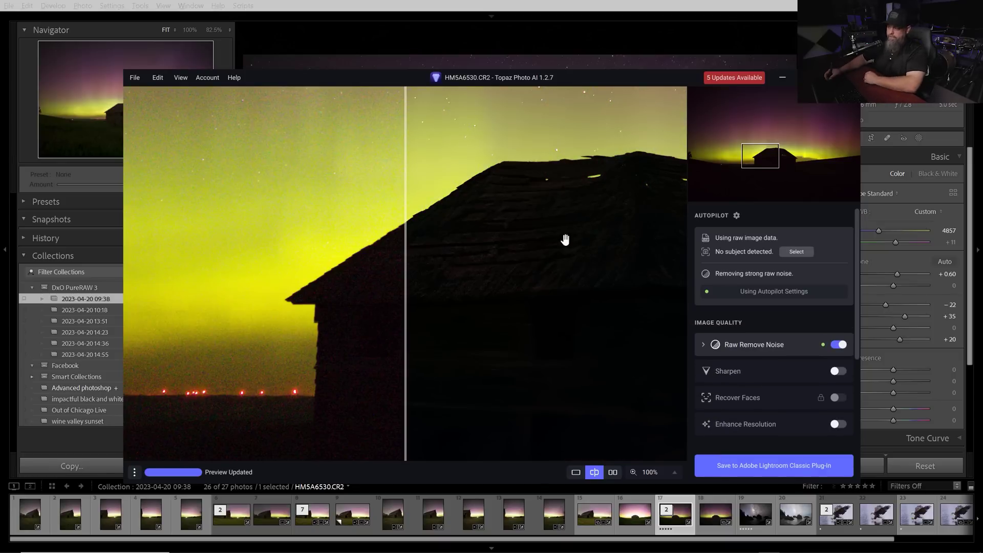
# - Switch Raw Remove Noise to the Normal model and set its strength to 15
pyautogui.moveTo(525, 253); pyautogui.dragTo(494, 259)
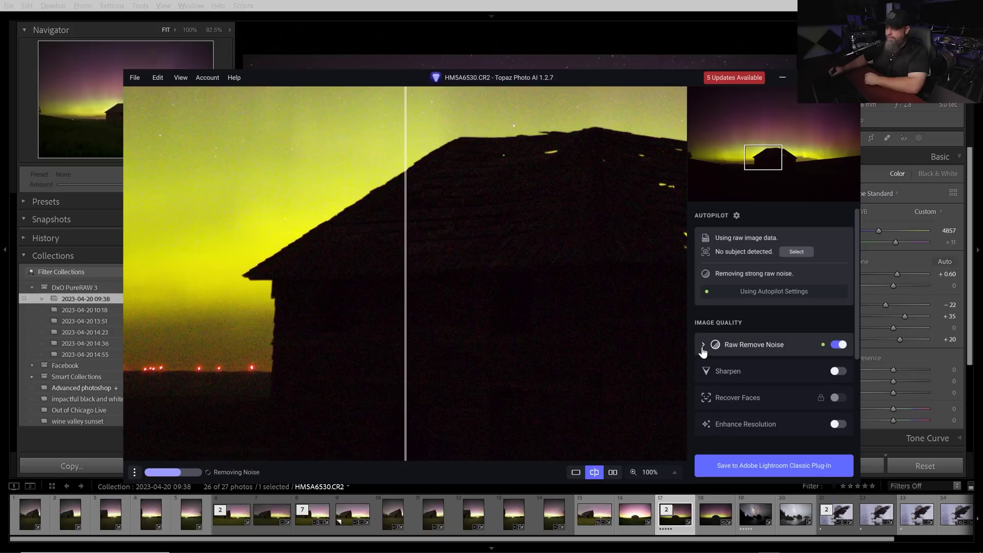
pyautogui.click(704, 346)
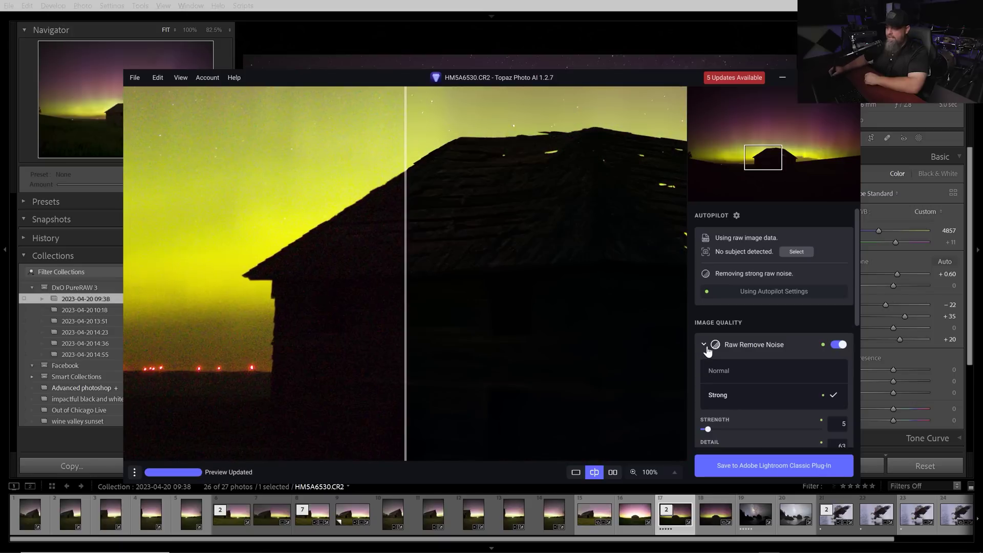
pyautogui.click(730, 371)
pyautogui.moveTo(748, 431); pyautogui.dragTo(723, 431)
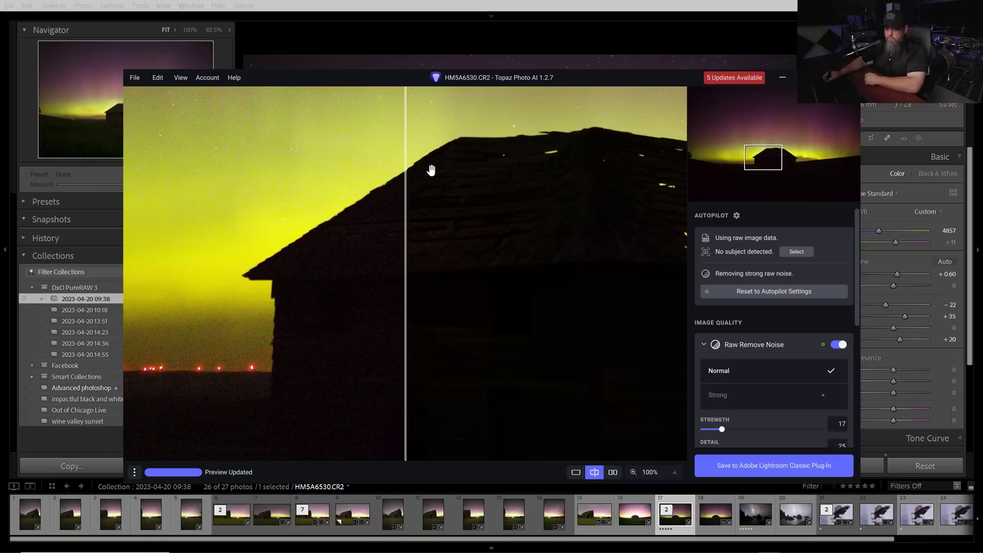
pyautogui.moveTo(414, 167); pyautogui.dragTo(374, 217)
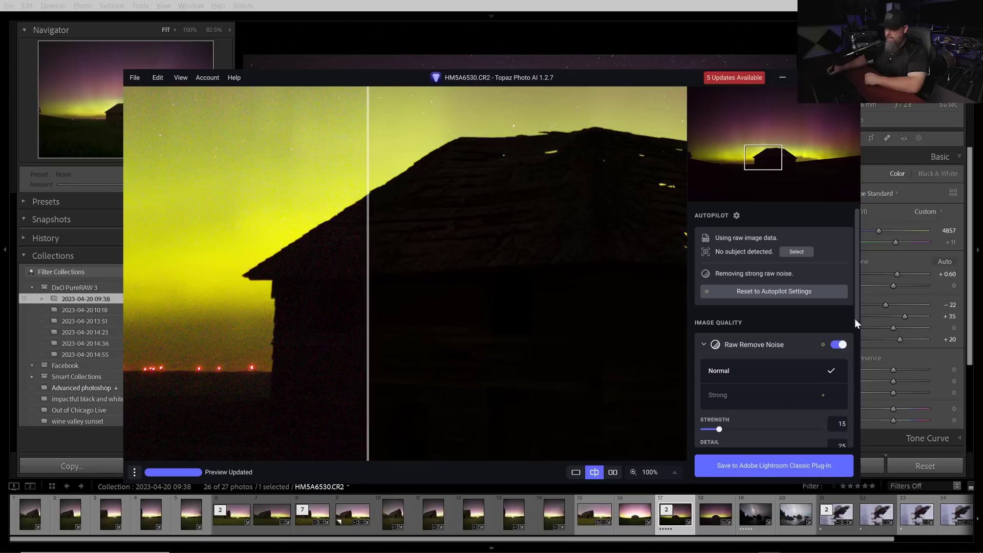
# - Check the split noise preview along the barn roof and save the result back to Lightroom Classic
pyautogui.scroll(-1, 858, 333)
pyautogui.scroll(-3, 859, 347)
pyautogui.moveTo(368, 236); pyautogui.dragTo(424, 208)
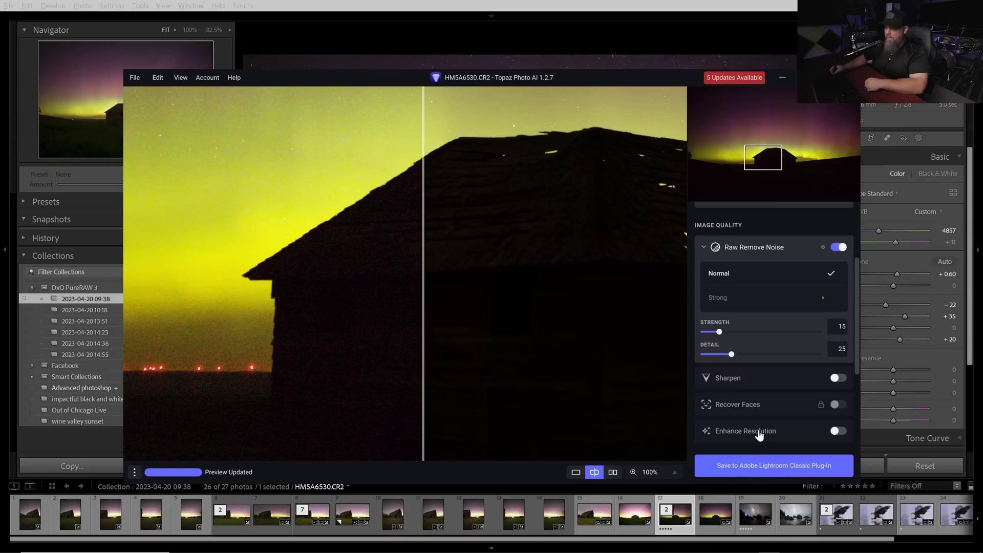
pyautogui.click(756, 468)
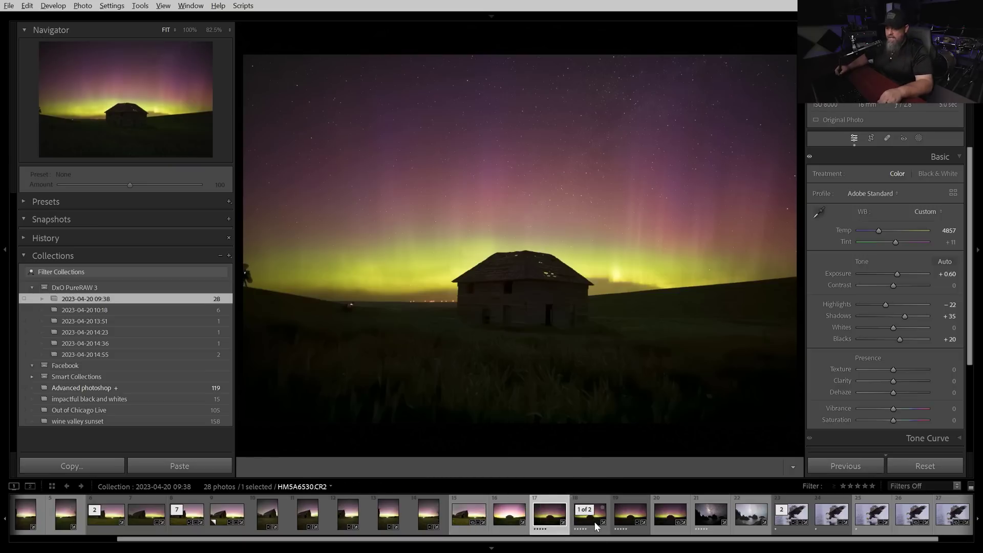
# - Compare HM5A6530-3.dng side by side with HM5A6530-Enhanced-NR-4.dng, examining noise and detail in the barn and foreground grass
pyautogui.keyDown('ctrl'); pyautogui.click(630, 528); pyautogui.keyUp('ctrl')
pyautogui.press('c')
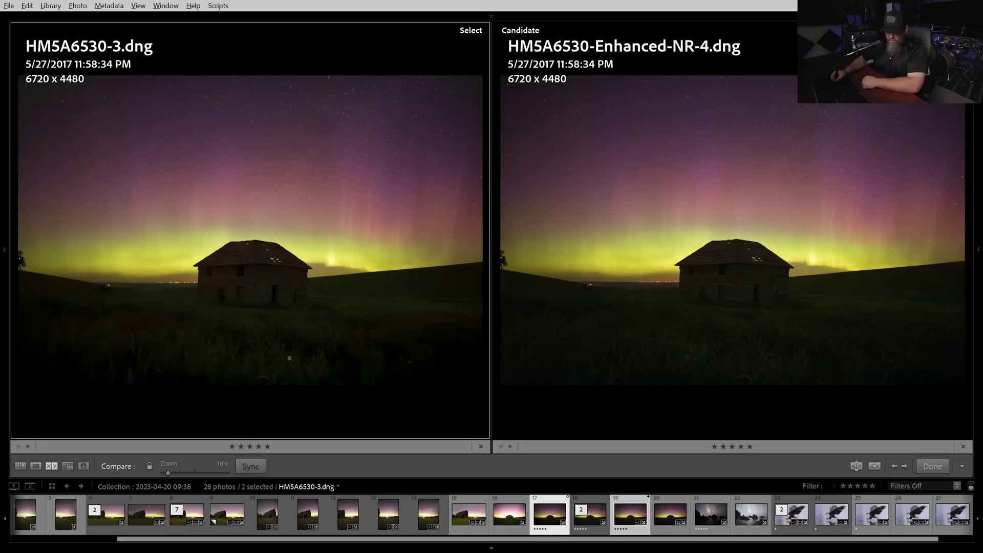
pyautogui.click(224, 284)
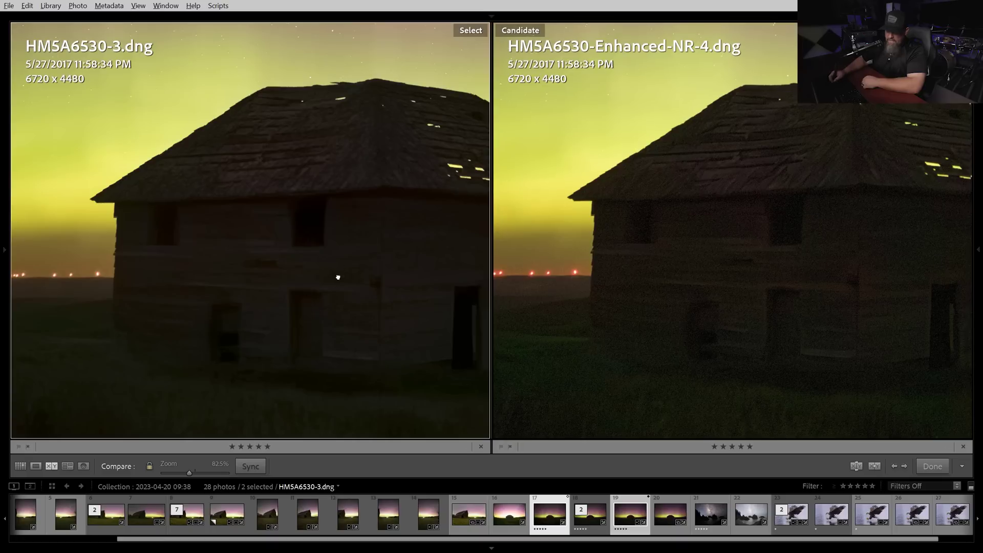
pyautogui.moveTo(336, 279); pyautogui.dragTo(292, 259)
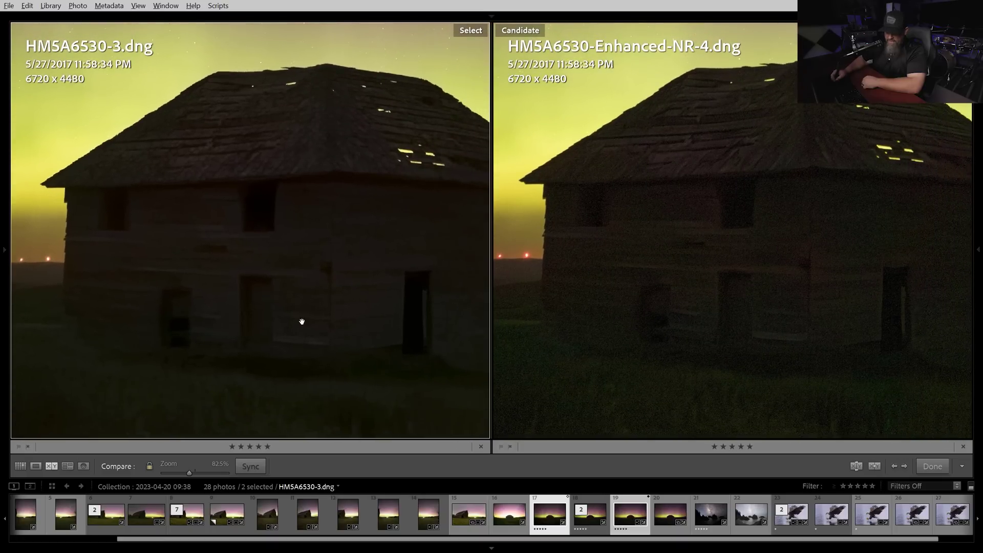
pyautogui.moveTo(254, 329); pyautogui.dragTo(358, 237)
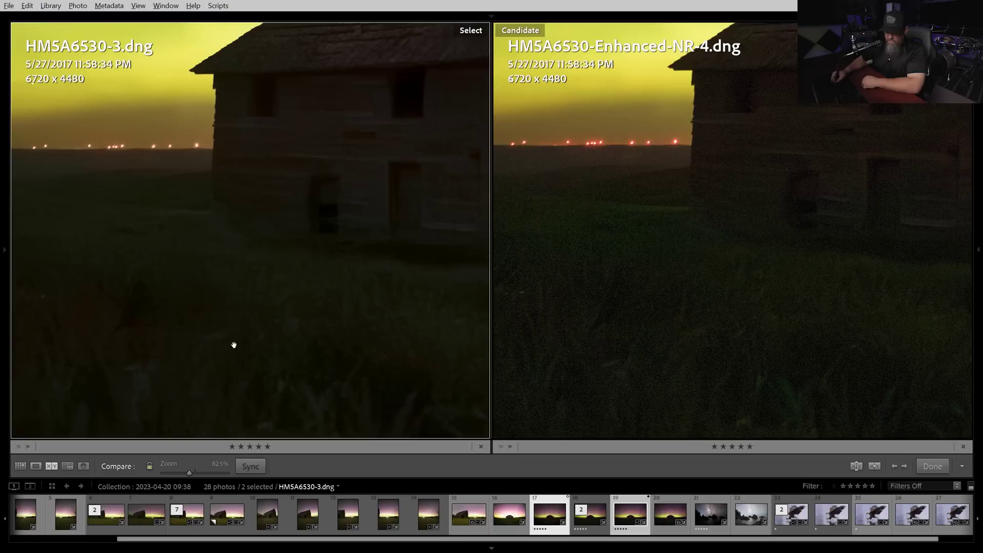
pyautogui.moveTo(234, 345); pyautogui.dragTo(254, 275)
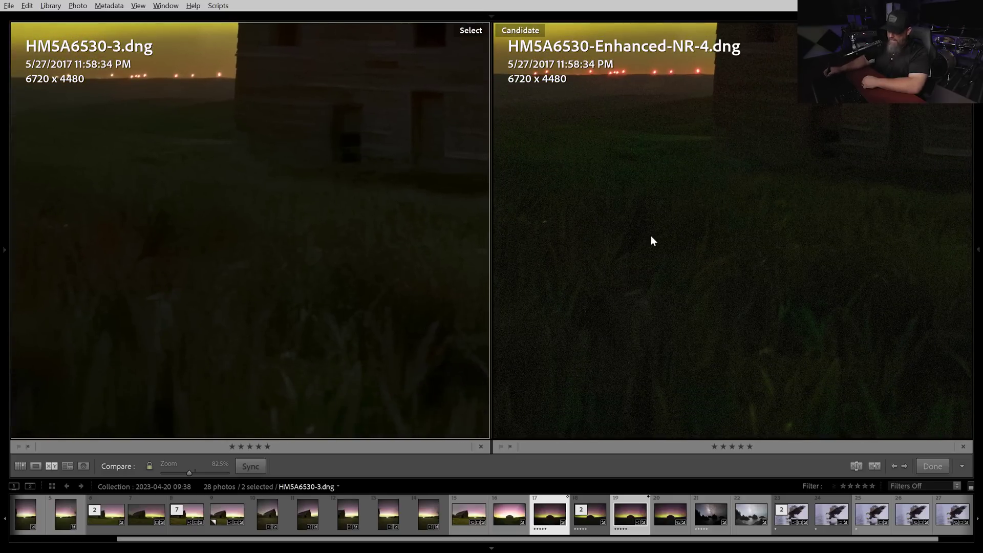
pyautogui.moveTo(391, 165); pyautogui.dragTo(308, 277)
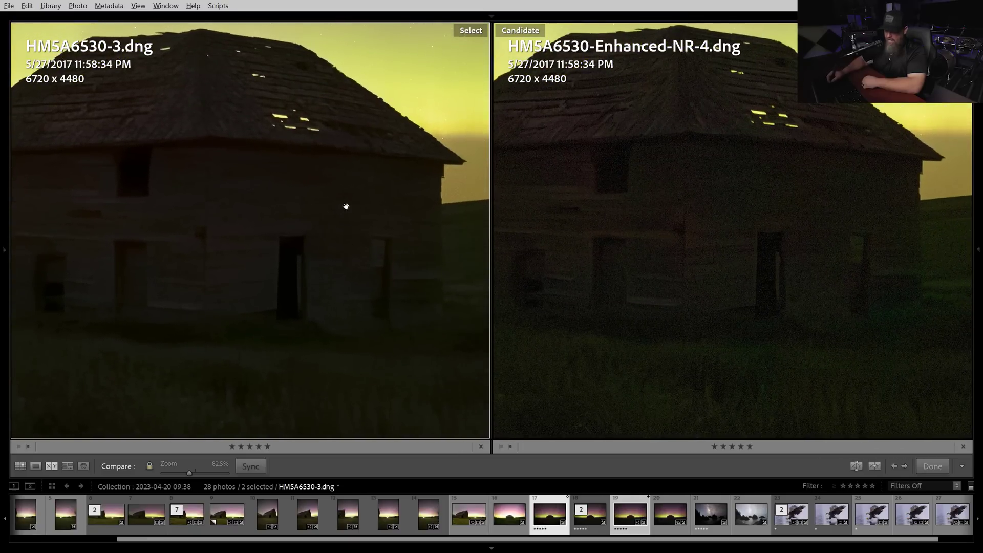
# - Examine the barn's edge, the horizon lights and the starry sky in the Topaz and Lightroom-enhanced versions
pyautogui.moveTo(287, 247); pyautogui.dragTo(452, 272)
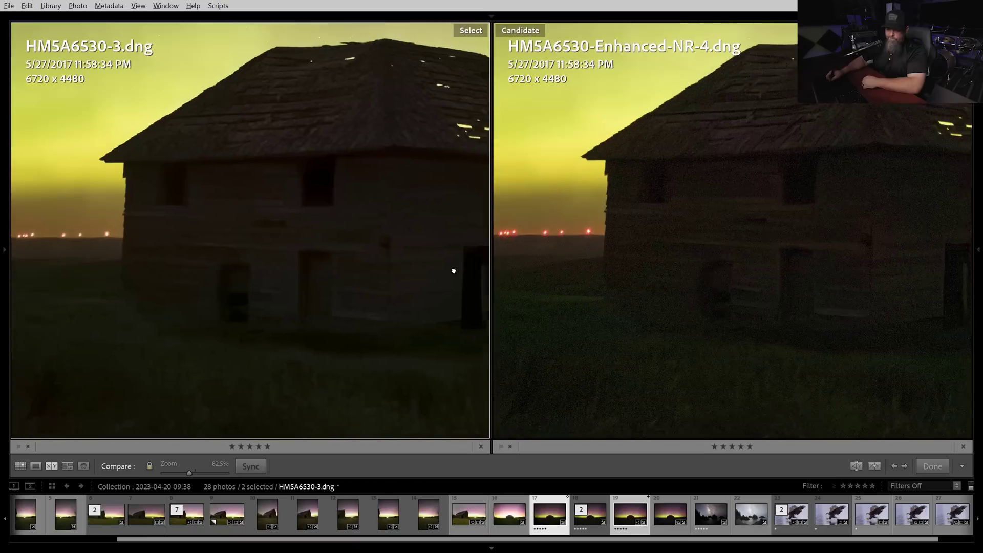
pyautogui.moveTo(275, 303); pyautogui.dragTo(430, 222)
pyautogui.moveTo(336, 325); pyautogui.dragTo(382, 284)
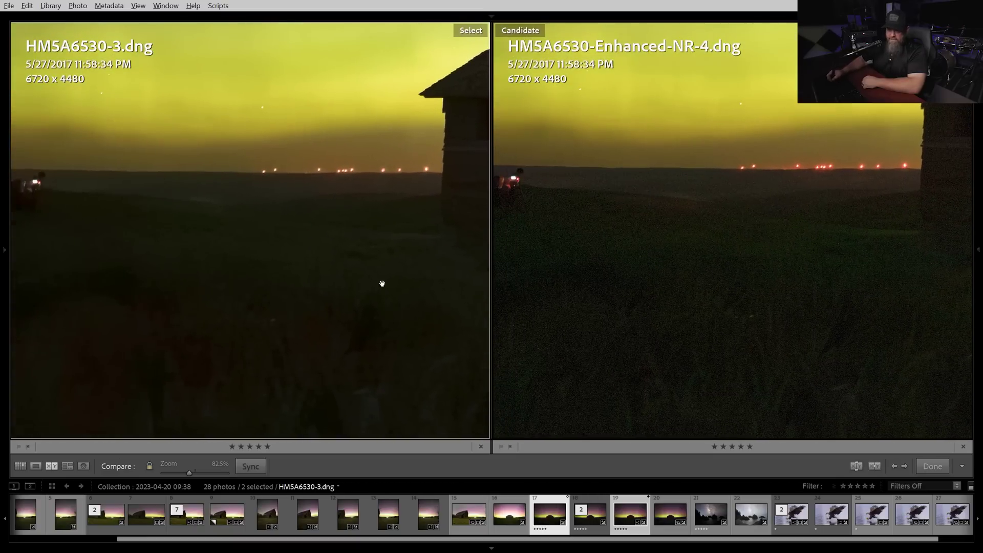
pyautogui.moveTo(406, 253); pyautogui.dragTo(270, 301)
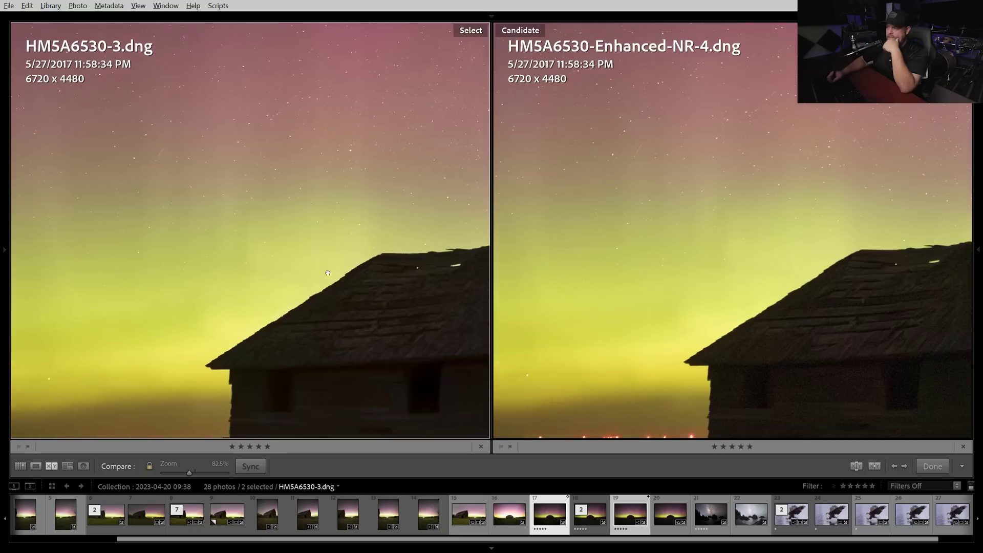
pyautogui.moveTo(323, 274); pyautogui.dragTo(313, 333)
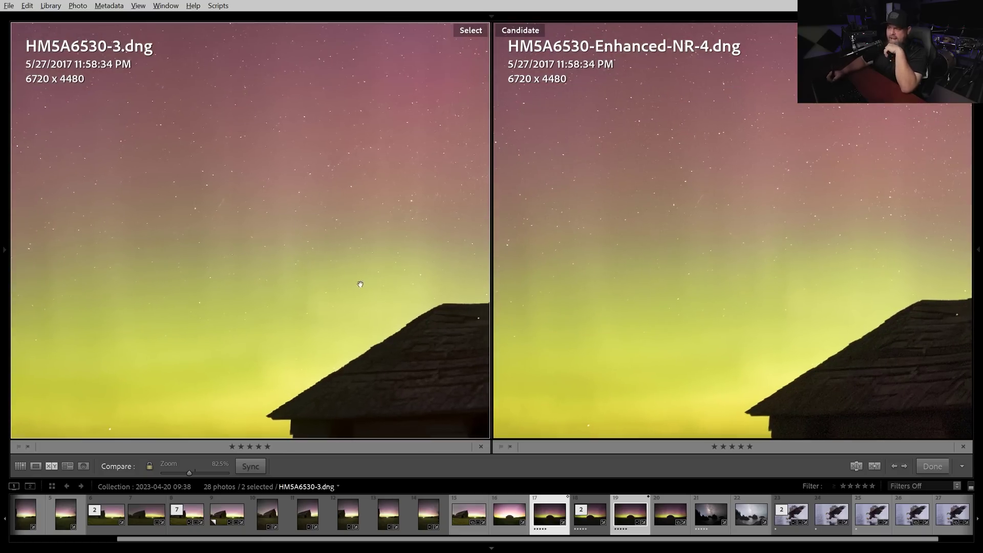
# - Examine the starry sky, roof, horizon lights and barn walls in HM5A6530-3.dng and HM5A6530-Enhanced-NR-4.dng
pyautogui.moveTo(360, 284); pyautogui.dragTo(259, 328)
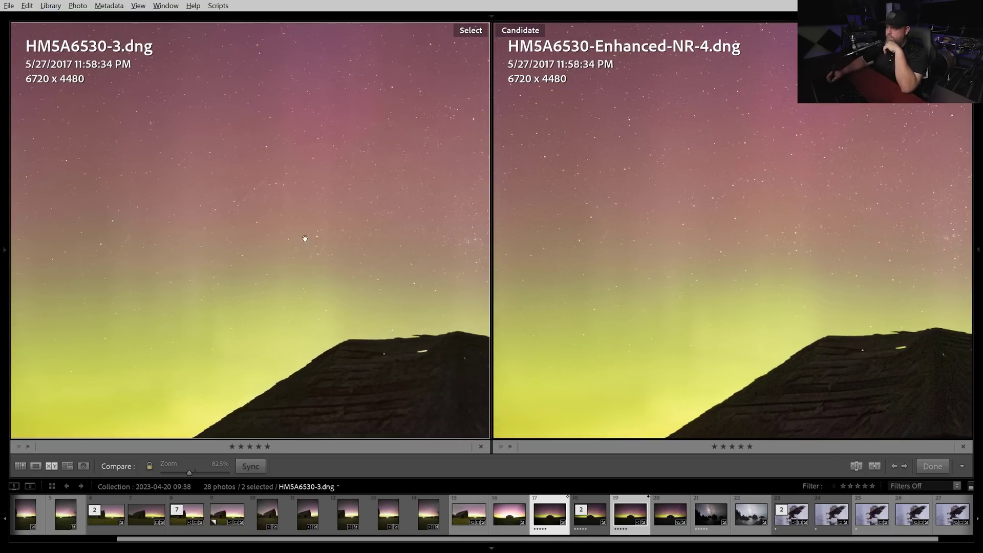
pyautogui.click(632, 121)
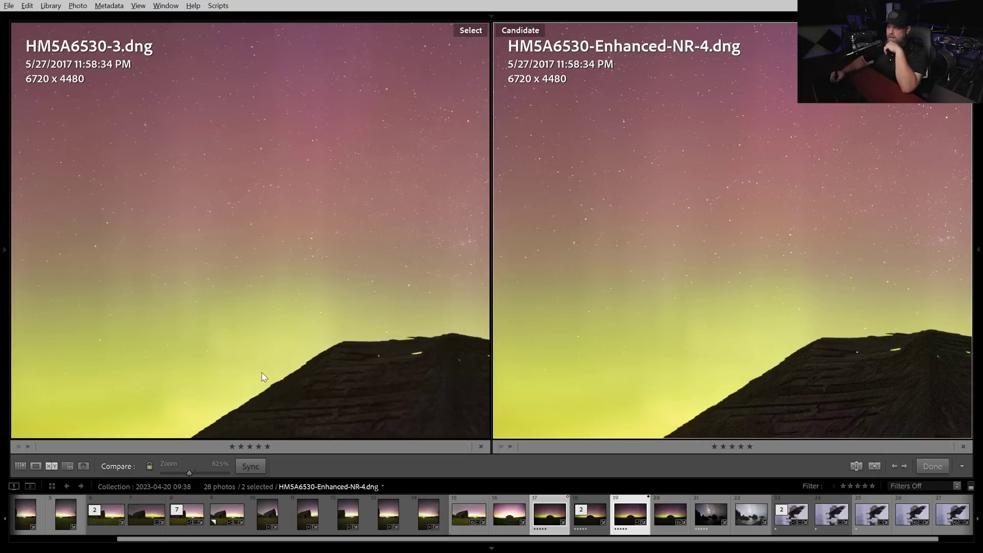
pyautogui.moveTo(262, 377); pyautogui.dragTo(285, 263)
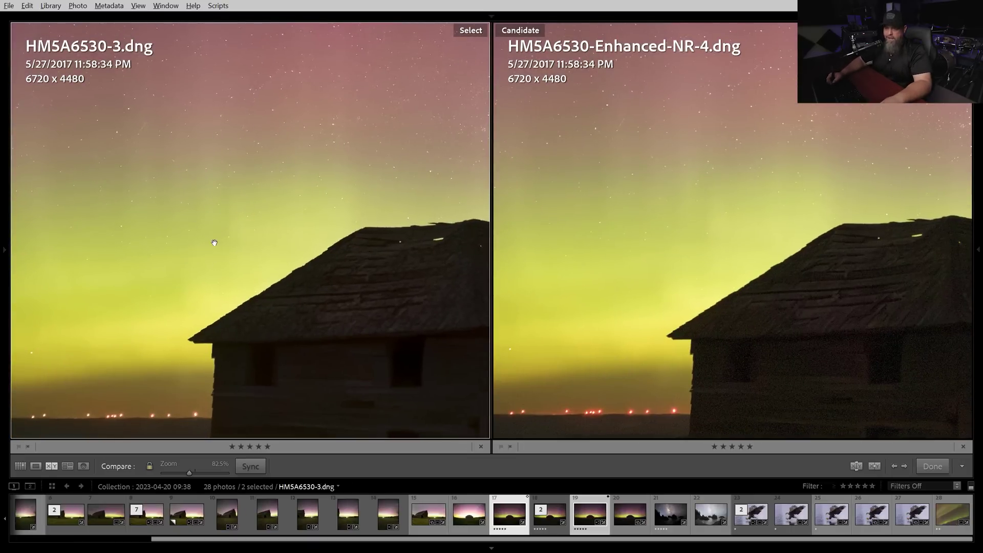
pyautogui.scroll(-3, 331, 247)
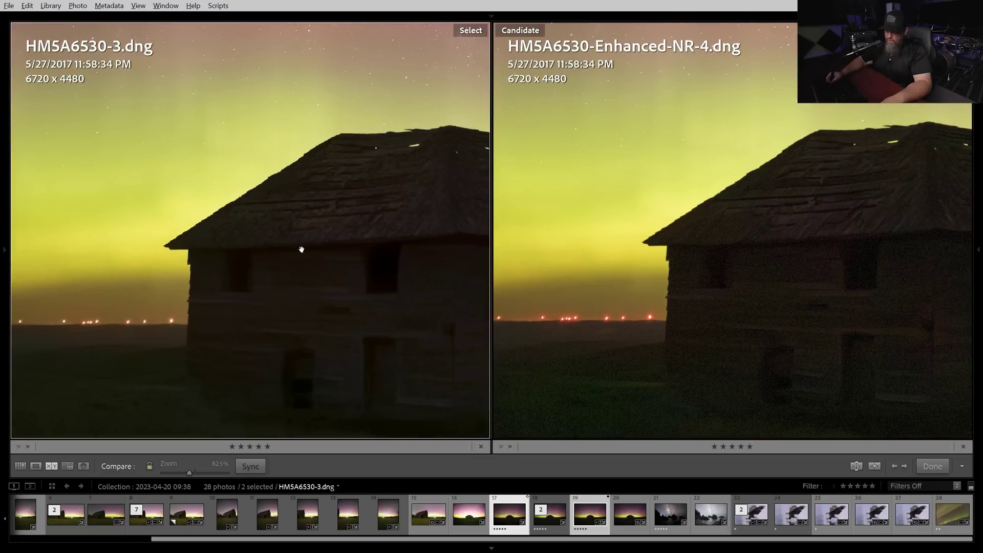
pyautogui.moveTo(301, 248); pyautogui.dragTo(222, 200)
pyautogui.click(222, 200)
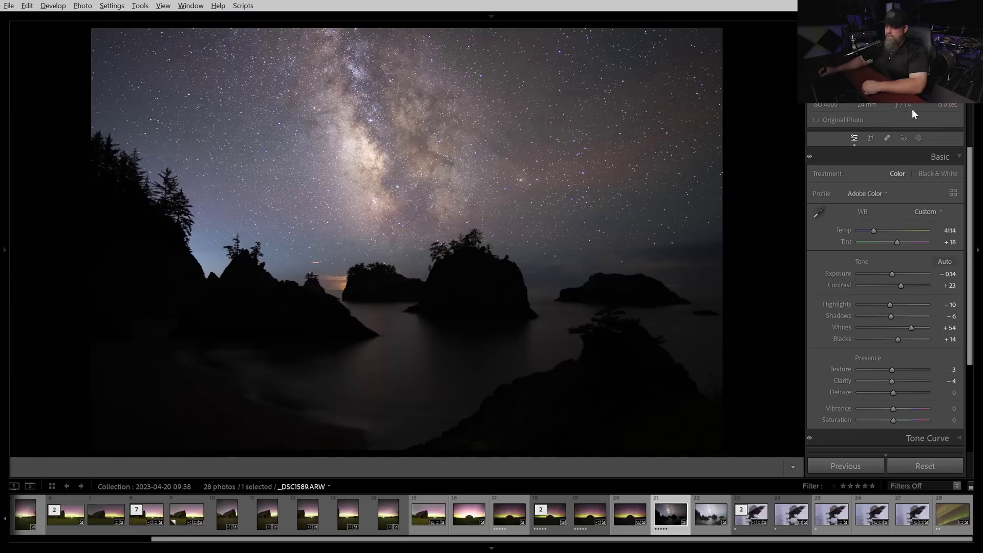
# - Open the brighter seascape exposure _DSC1590.ARW and examine the noise in its sea stacks and water up close
pyautogui.click(705, 521)
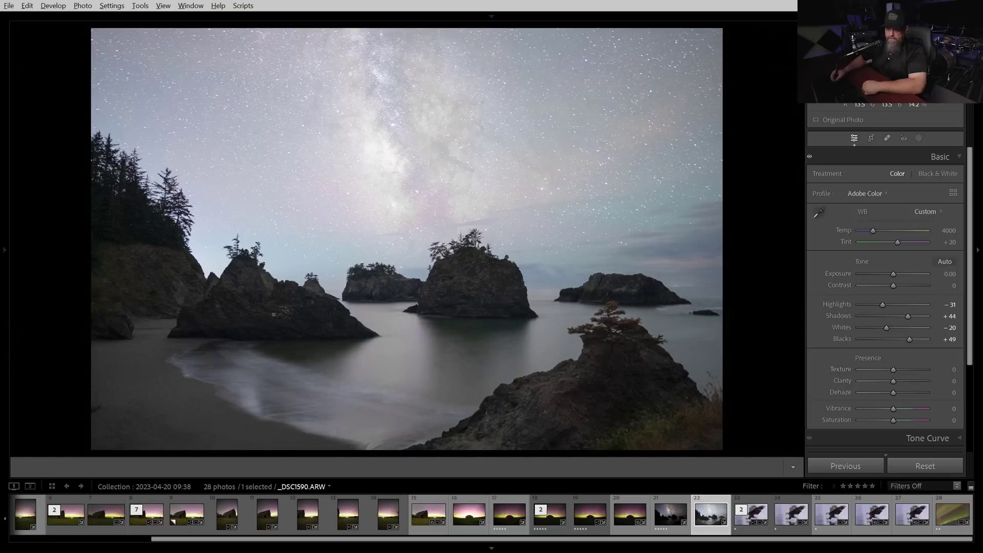
pyautogui.moveTo(280, 306); pyautogui.dragTo(235, 324)
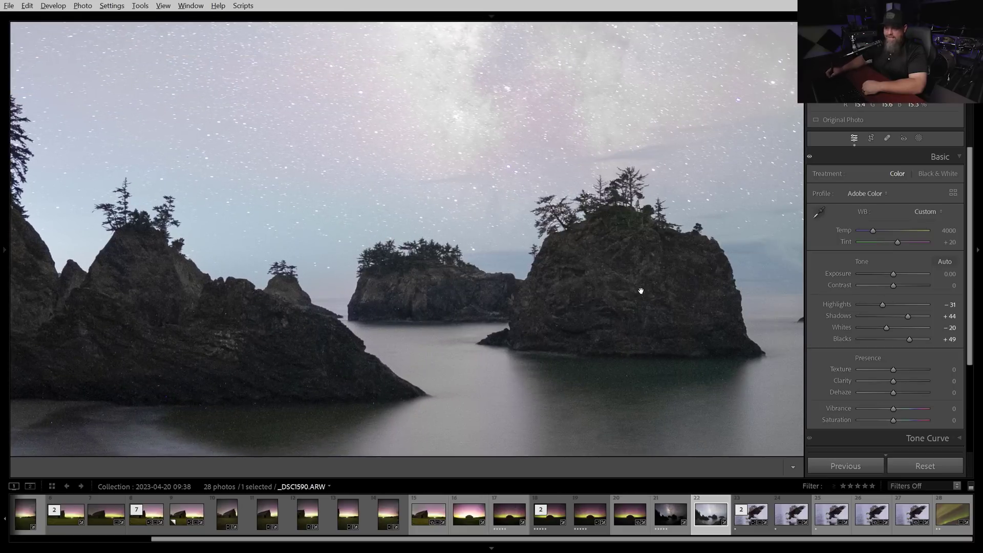
pyautogui.moveTo(641, 287); pyautogui.dragTo(522, 259)
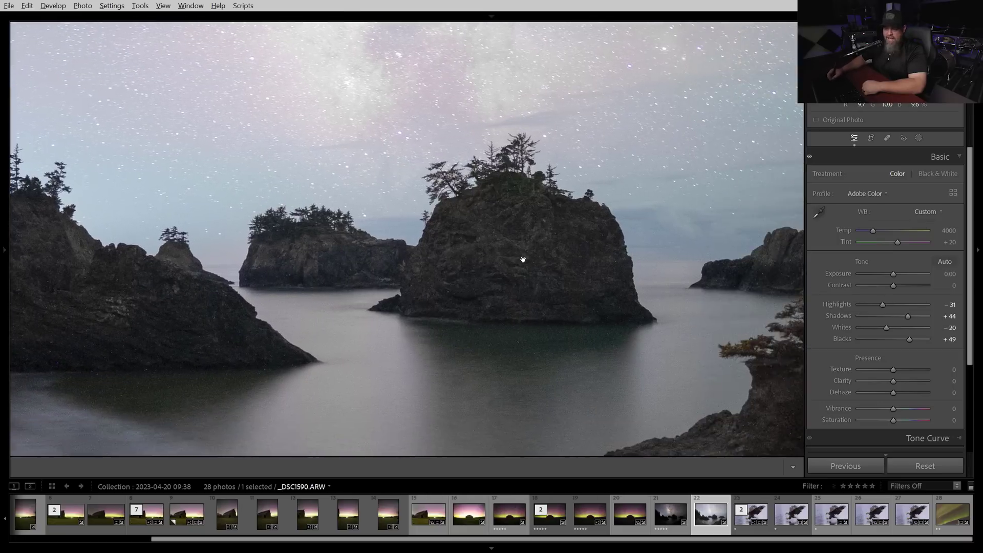
pyautogui.click(552, 294)
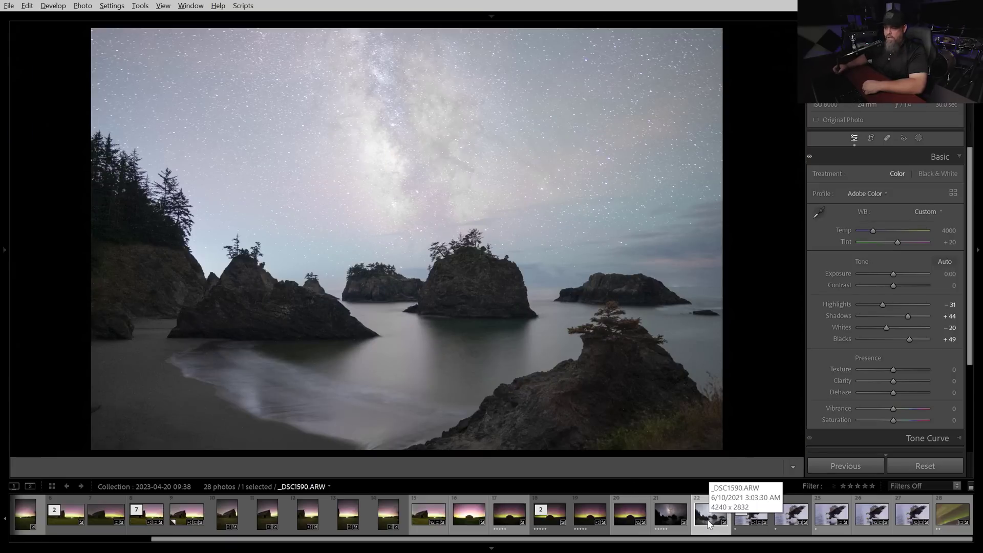
# - Enhance _DSC1590.ARW with AI Denoise at an amount of about 50, checking the rock detail in the preview
pyautogui.rightClick(449, 200)
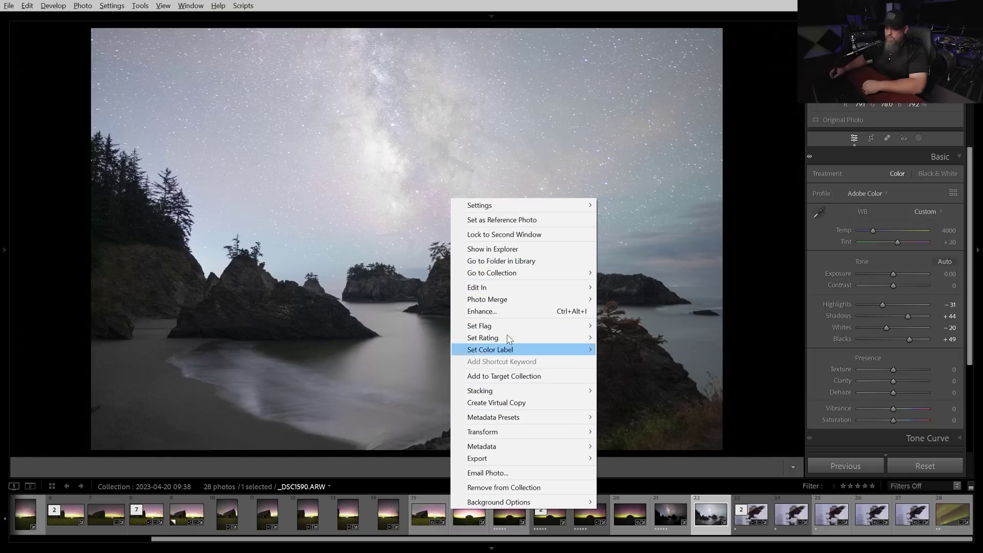
pyautogui.click(511, 313)
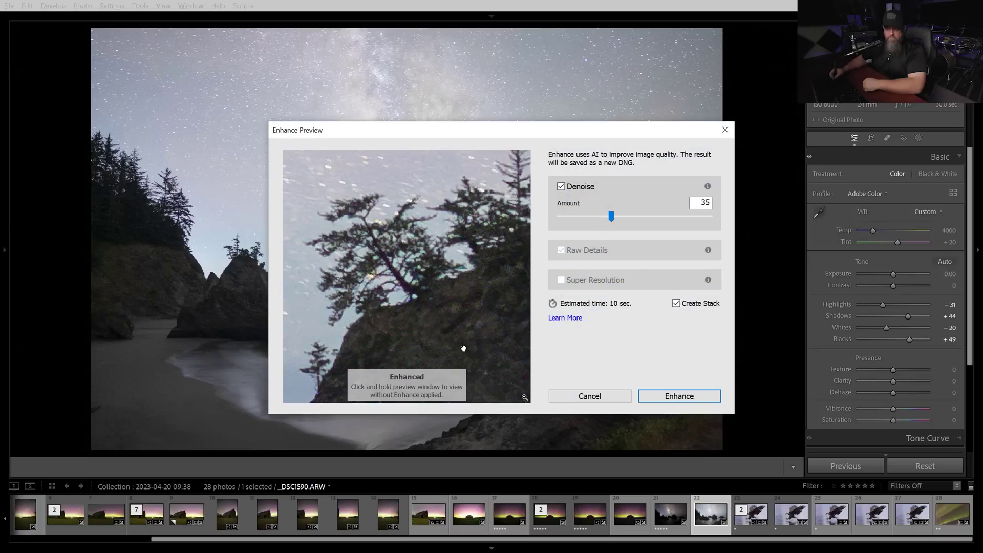
pyautogui.moveTo(464, 348); pyautogui.dragTo(389, 268)
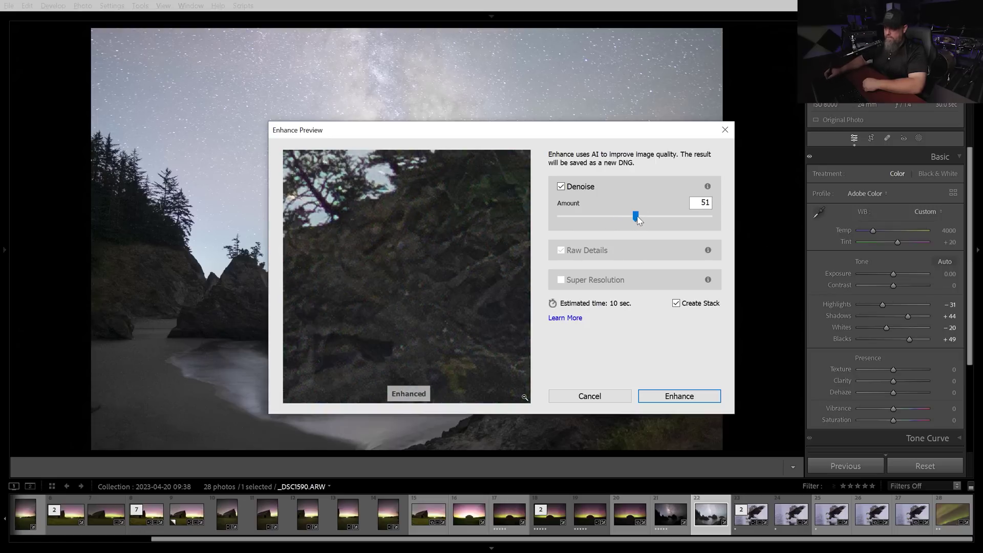
pyautogui.moveTo(638, 217); pyautogui.dragTo(634, 216)
pyautogui.click(699, 403)
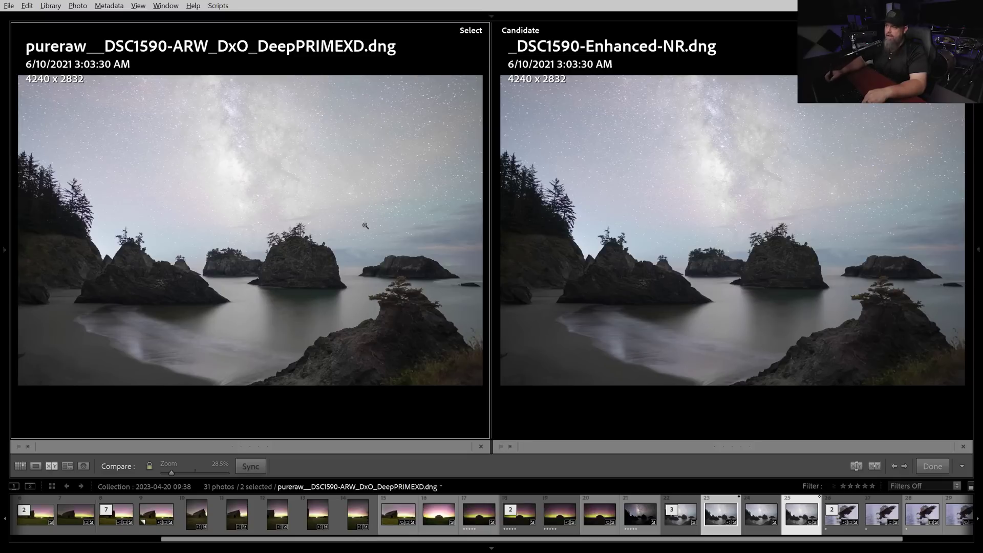
# - Compare pureraw__DSC1590-ARW_DxO_DeepPRIMEXD.dng with _DSC1590-Enhanced-NR.dng up close, examining detail in the central sea stack and the shoreline rock
pyautogui.click(298, 273)
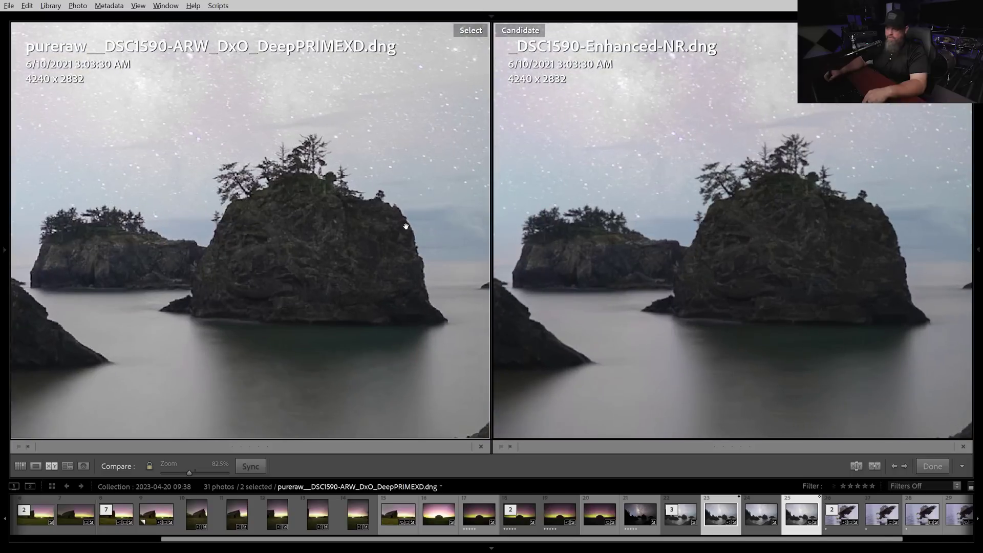
pyautogui.moveTo(324, 254); pyautogui.dragTo(287, 248)
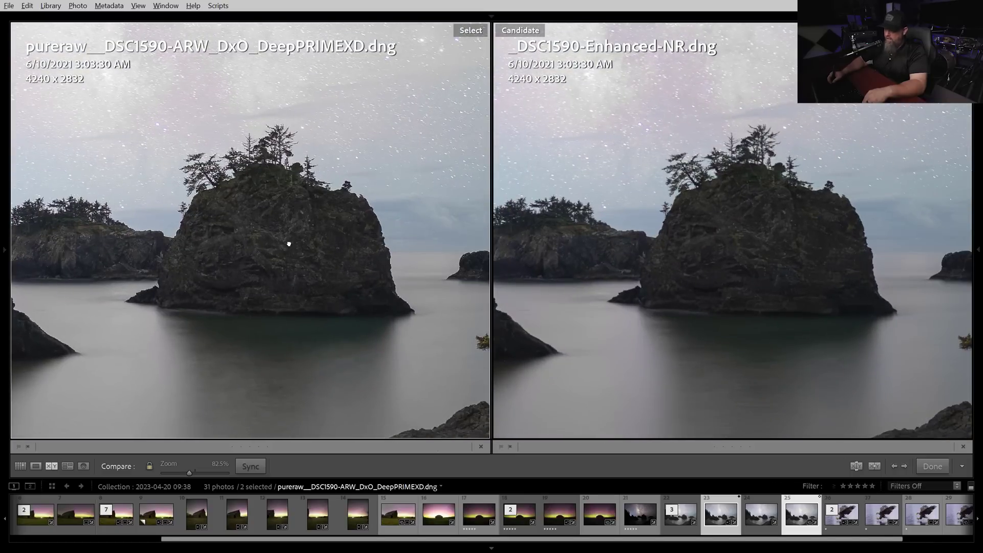
pyautogui.moveTo(204, 288); pyautogui.dragTo(253, 282)
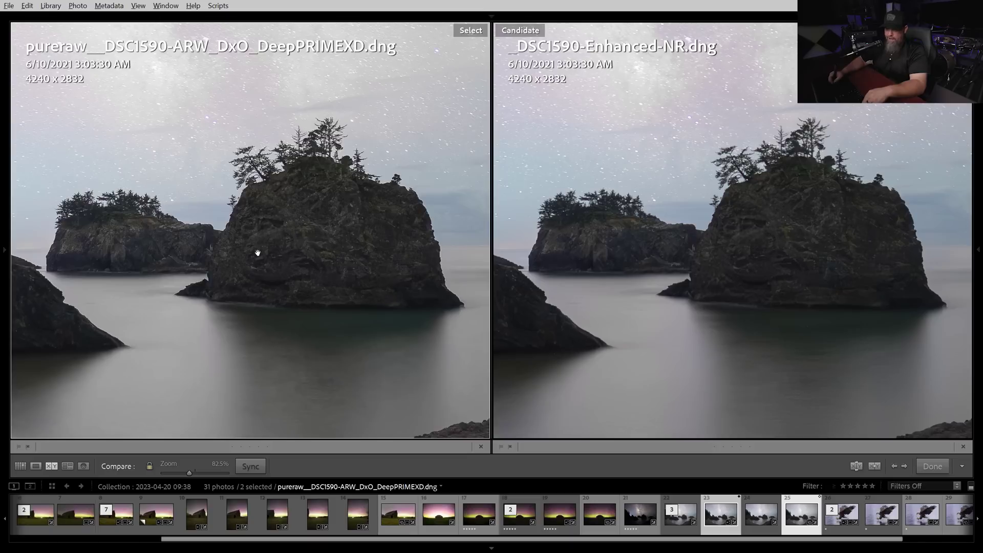
pyautogui.moveTo(257, 253); pyautogui.dragTo(397, 255)
pyautogui.moveTo(160, 278); pyautogui.dragTo(305, 309)
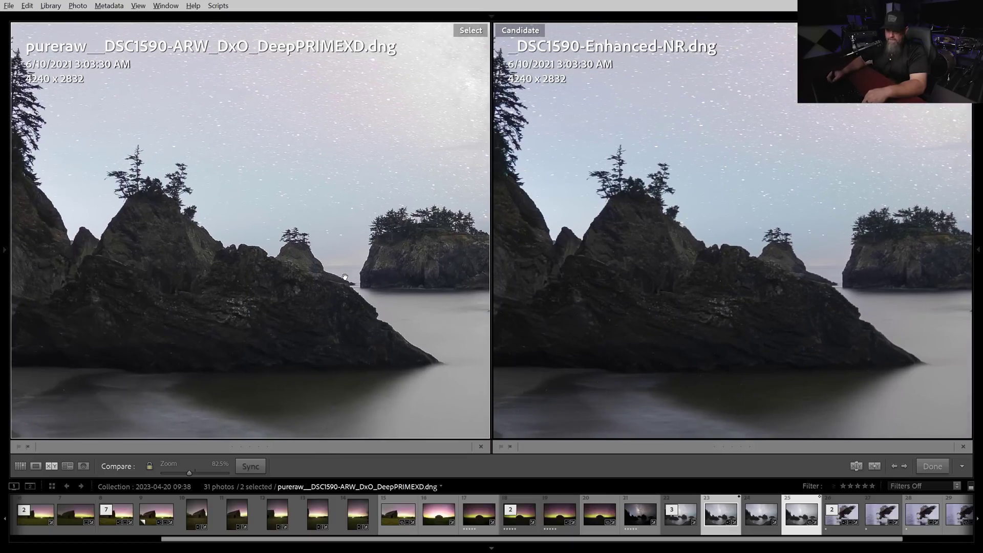
pyautogui.moveTo(345, 277); pyautogui.dragTo(249, 216)
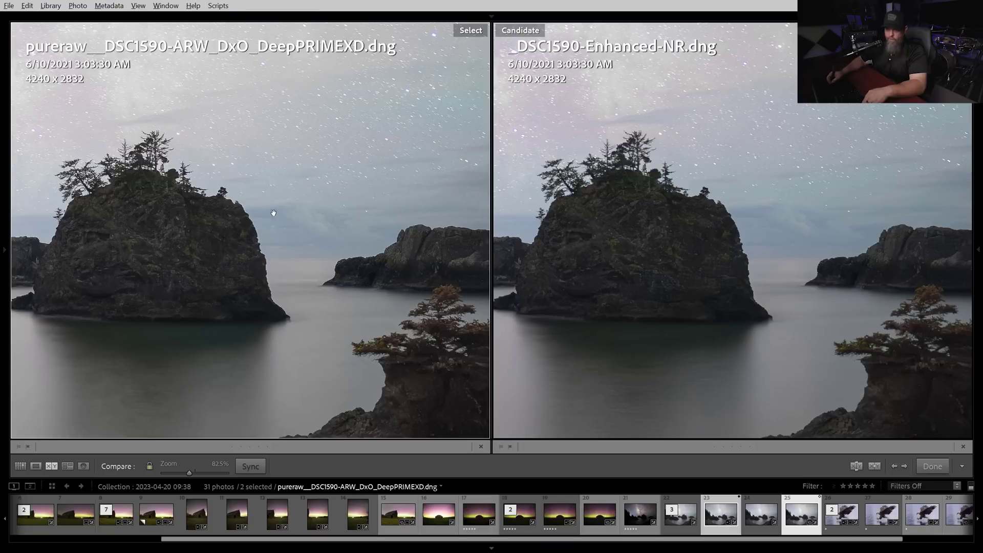
# - Examine the sky, distant islands, smooth water and foreground rocks in the DxO and Lightroom-enhanced seascape versions
pyautogui.moveTo(274, 213); pyautogui.dragTo(265, 275)
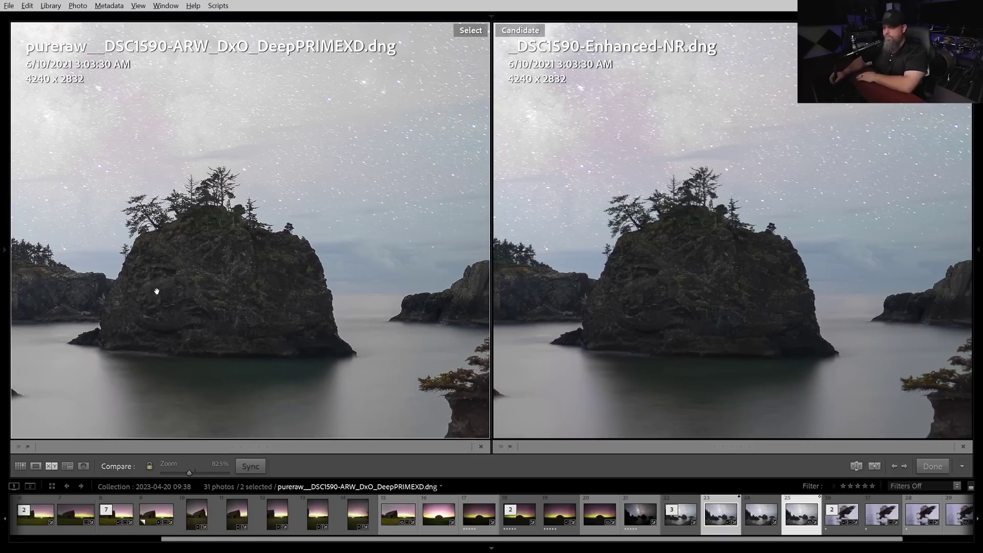
pyautogui.moveTo(122, 255); pyautogui.dragTo(240, 287)
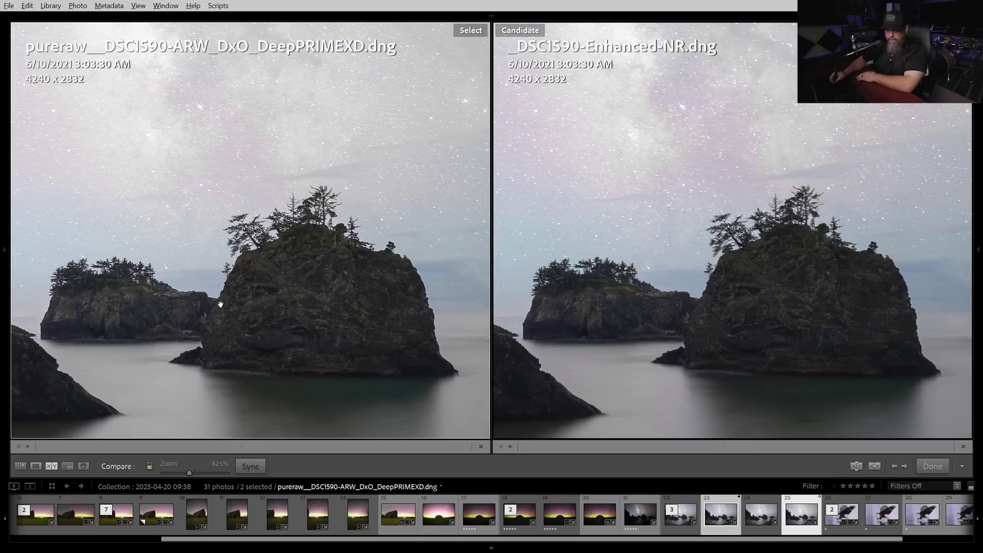
pyautogui.moveTo(425, 287); pyautogui.dragTo(413, 265)
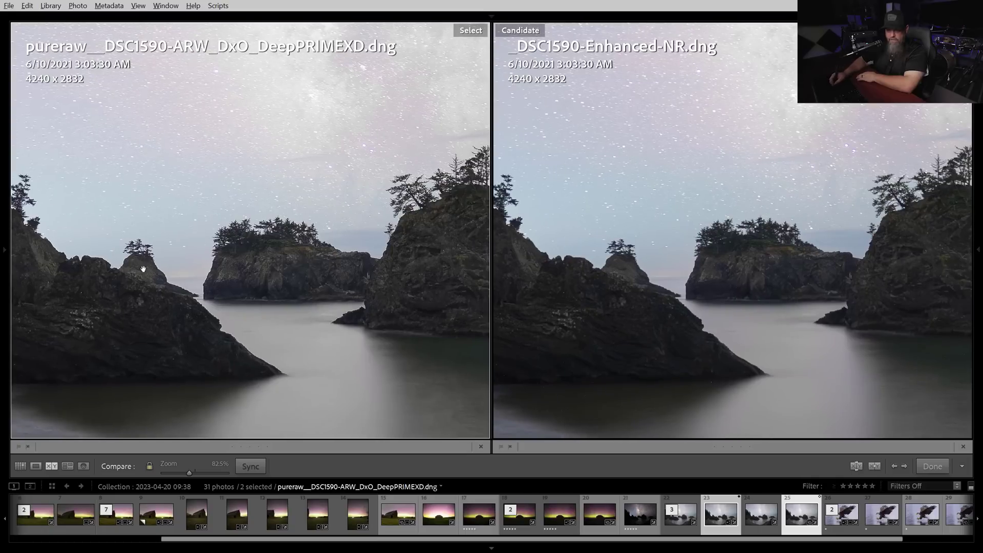
pyautogui.moveTo(114, 266); pyautogui.dragTo(199, 231)
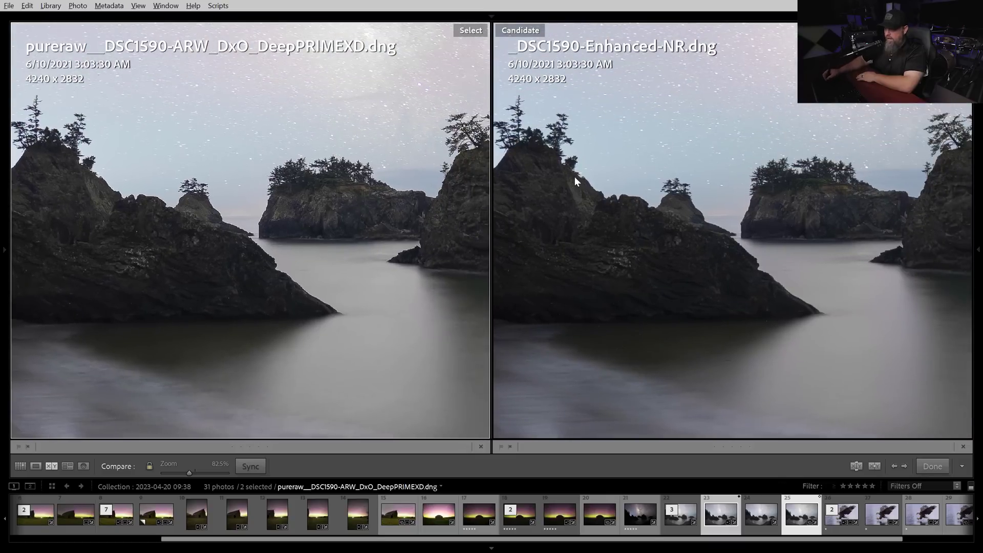
pyautogui.moveTo(575, 217); pyautogui.dragTo(555, 211)
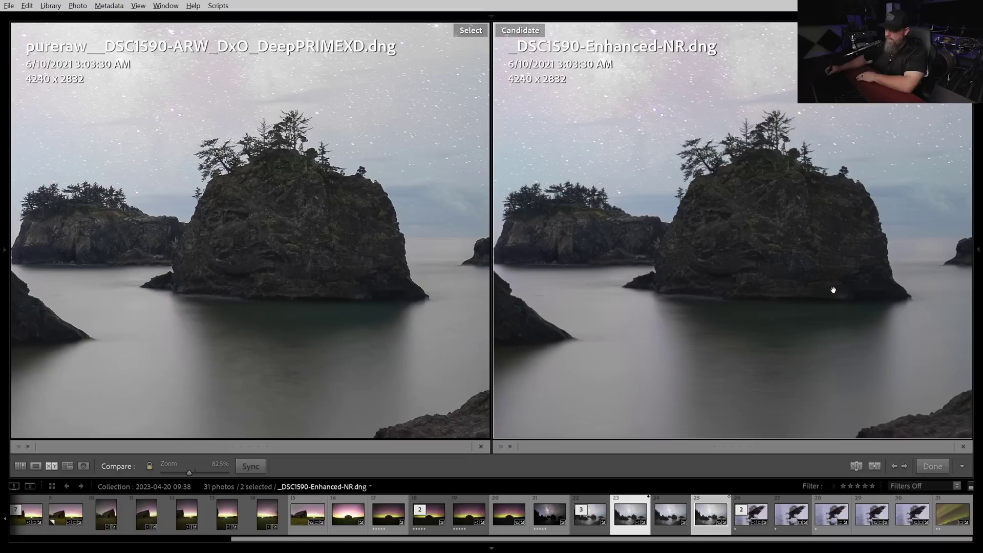
pyautogui.moveTo(762, 324); pyautogui.dragTo(698, 191)
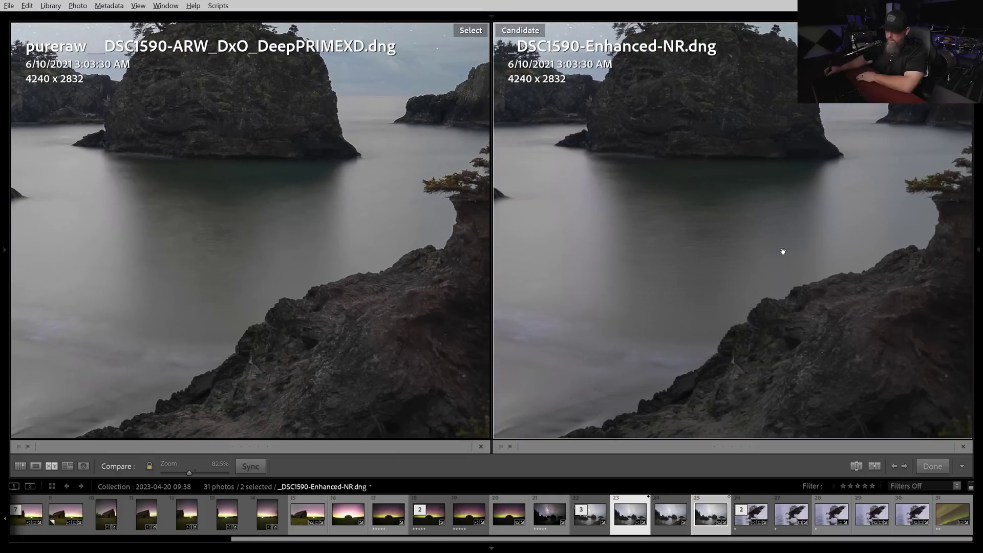
# - Replace the DxO version with _DSC1590-Edit.tif in the comparison and examine the sea stacks and water against _DSC1590-Enhanced-NR.dng
pyautogui.press('Left')
pyautogui.press('Left')
pyautogui.press('Left')
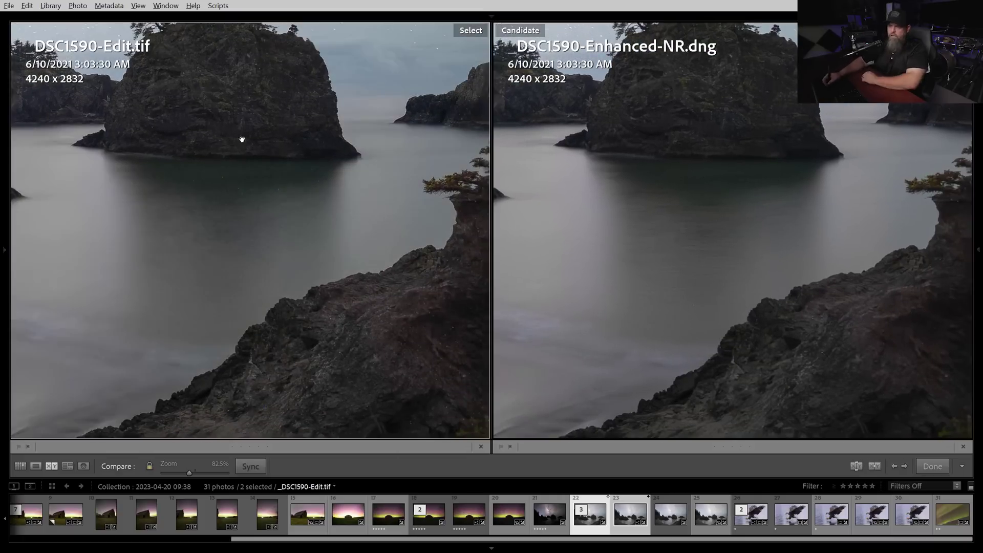
pyautogui.moveTo(242, 138); pyautogui.dragTo(369, 308)
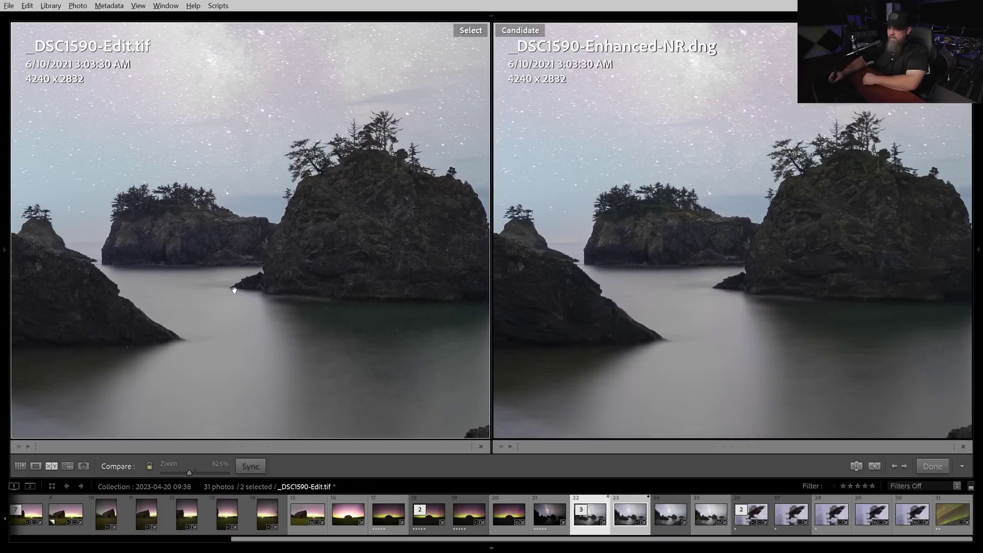
pyautogui.moveTo(299, 275); pyautogui.dragTo(297, 287)
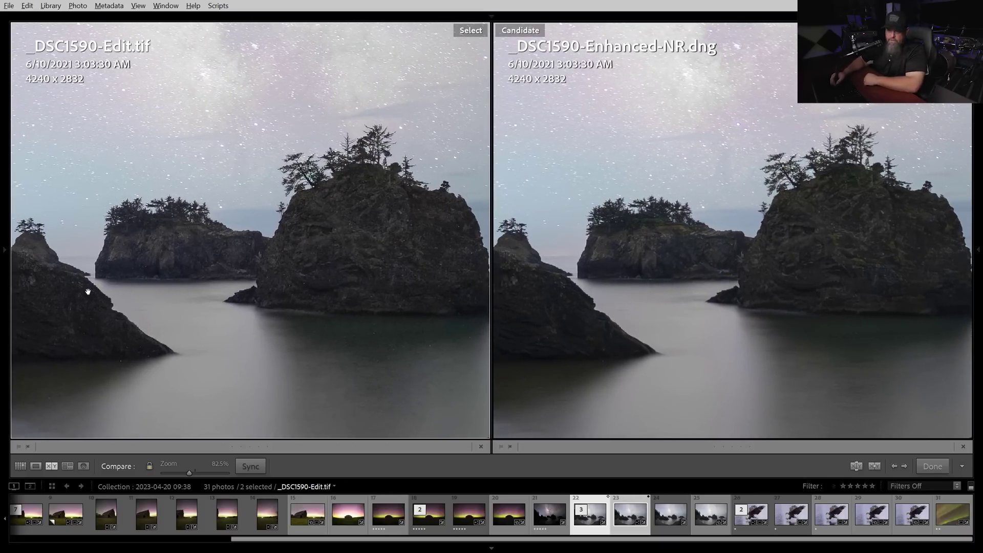
pyautogui.moveTo(345, 250); pyautogui.dragTo(210, 303)
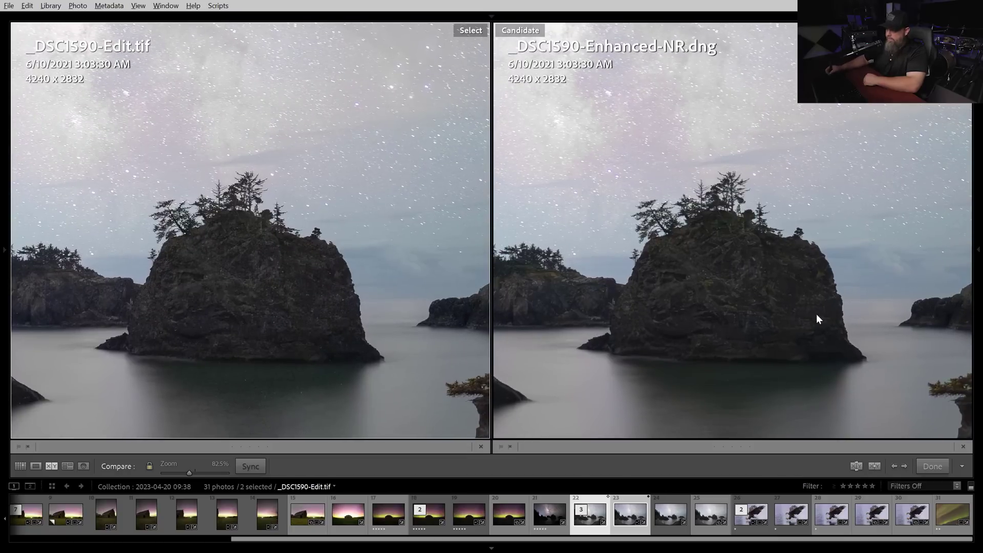
pyautogui.moveTo(242, 319); pyautogui.dragTo(254, 294)
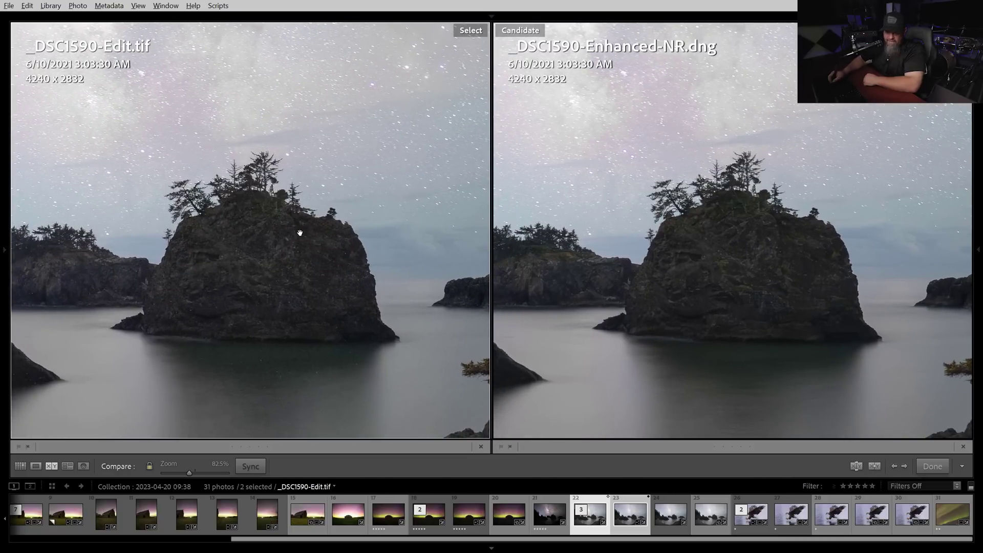
# - Check _DSC1590-Edit.tif against the Lightroom-enhanced version for leftover specks in the shoreline rock, the dark water and the central sea stack
pyautogui.moveTo(238, 280); pyautogui.dragTo(367, 261)
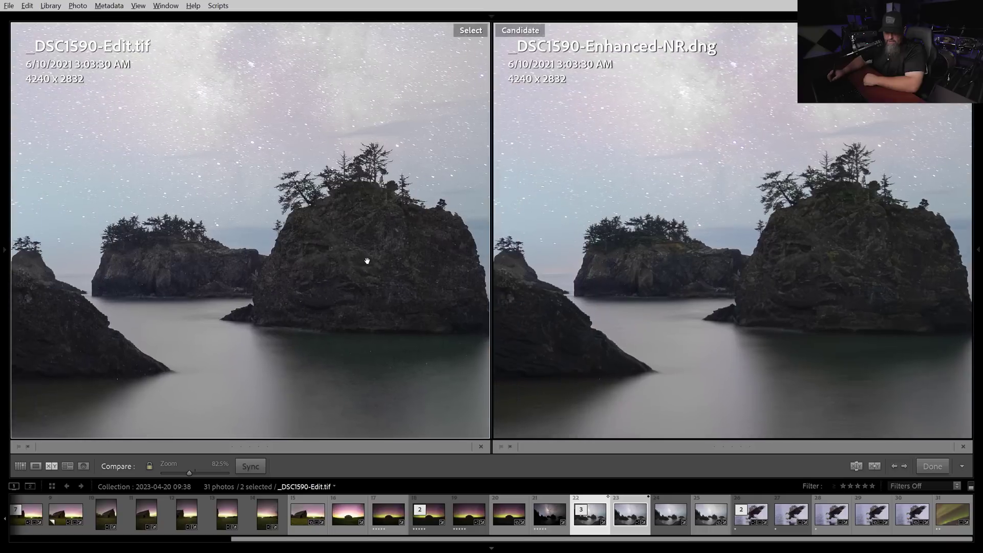
pyautogui.moveTo(135, 361); pyautogui.dragTo(227, 359)
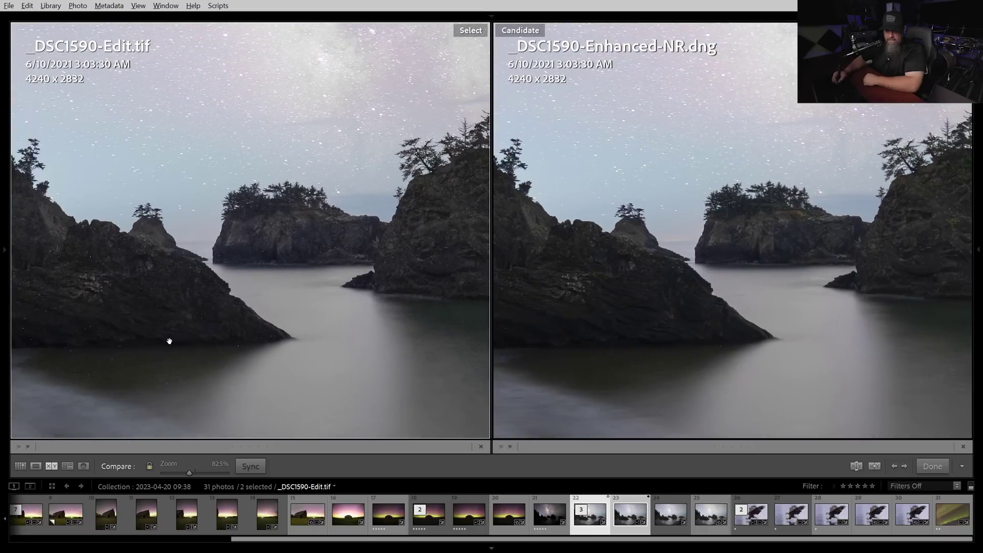
pyautogui.moveTo(169, 341); pyautogui.dragTo(220, 333)
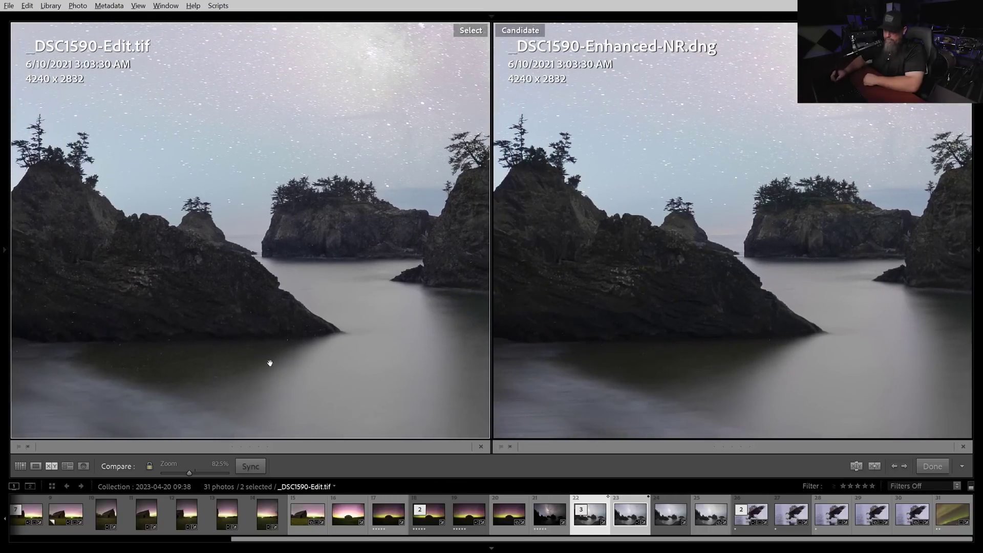
pyautogui.moveTo(273, 364); pyautogui.dragTo(306, 337)
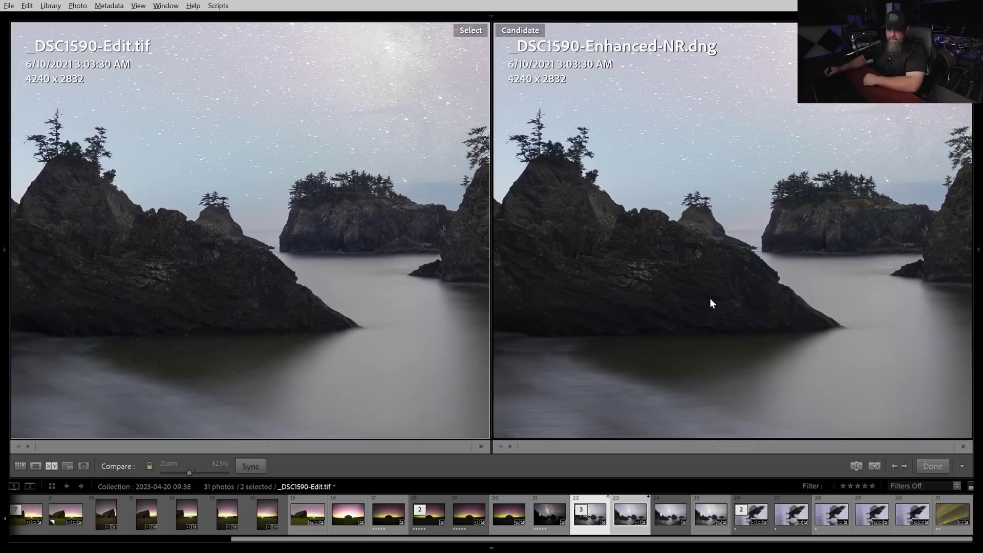
pyautogui.moveTo(218, 359); pyautogui.dragTo(272, 345)
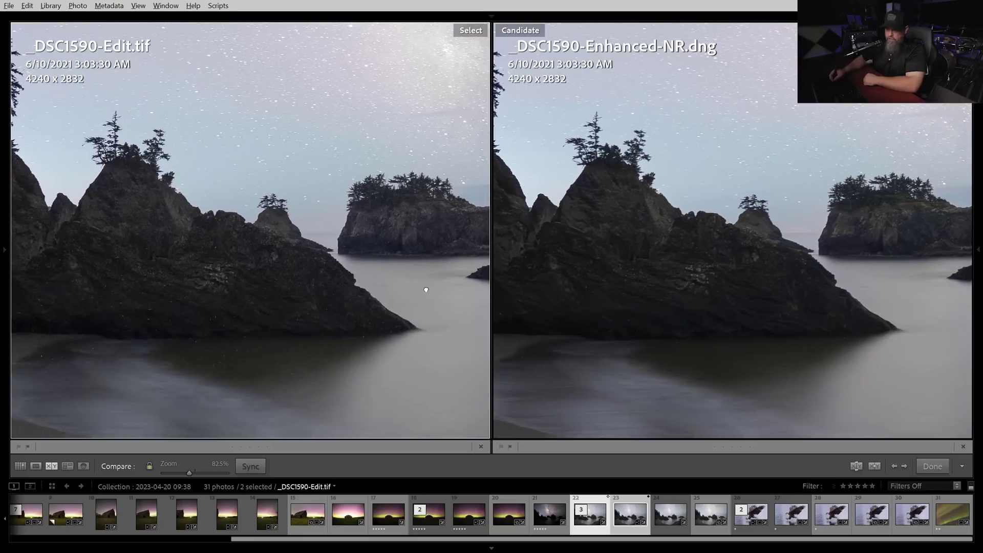
pyautogui.moveTo(425, 287); pyautogui.dragTo(257, 301)
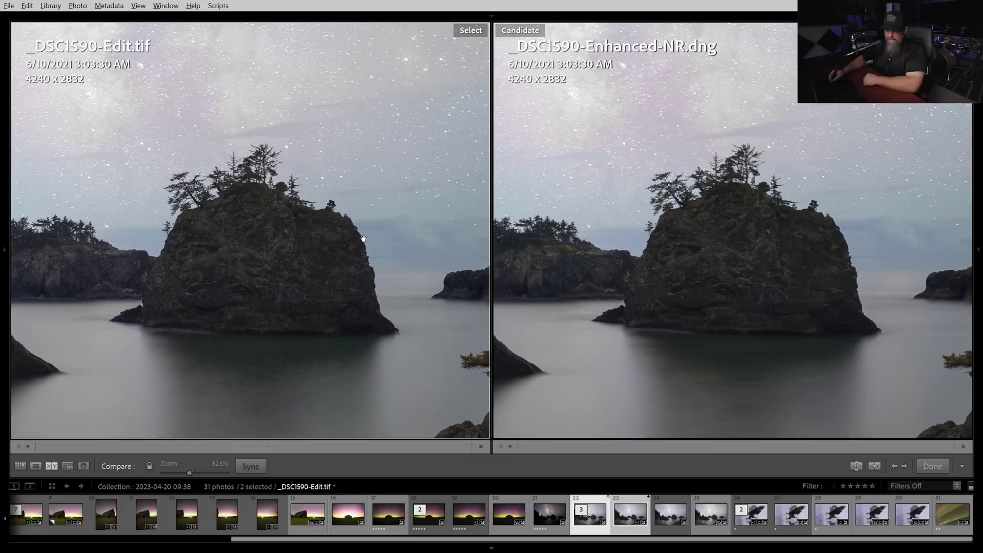
# - Replace _DSC1590-Edit.tif with the original _DSC1590.ARW in the comparison and examine the sea stacks and water against _DSC1590-Enhanced-NR.dng
pyautogui.moveTo(345, 281); pyautogui.dragTo(244, 289)
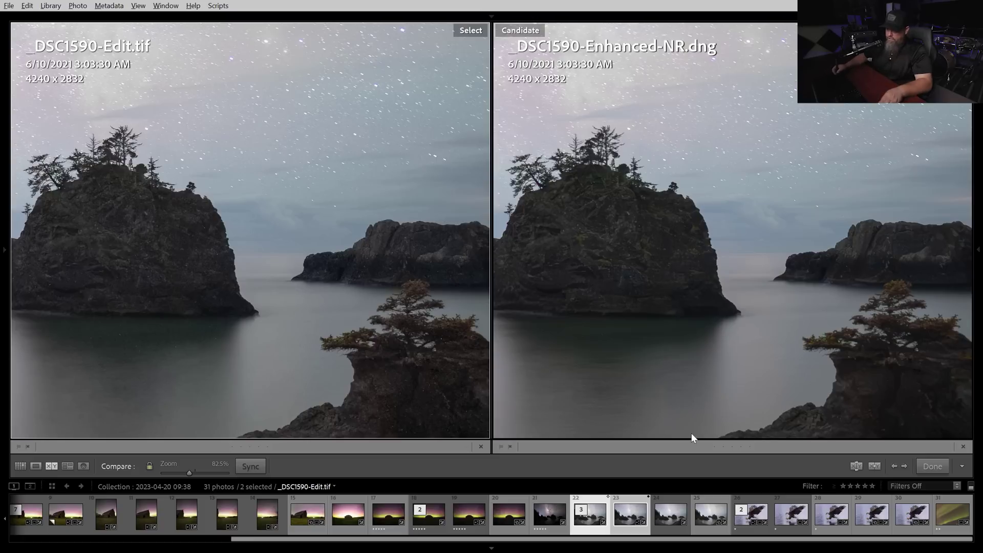
pyautogui.click(669, 524)
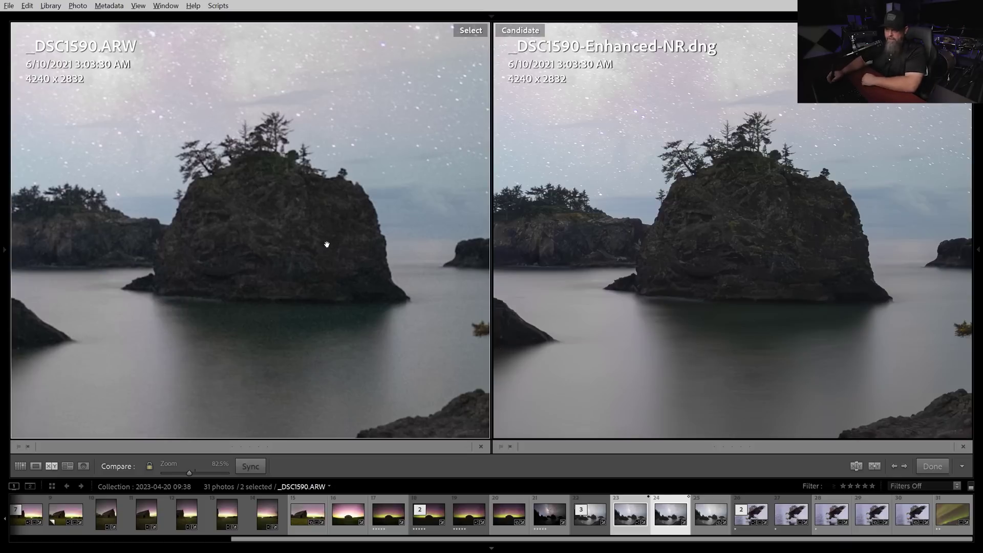
pyautogui.moveTo(327, 244); pyautogui.dragTo(335, 285)
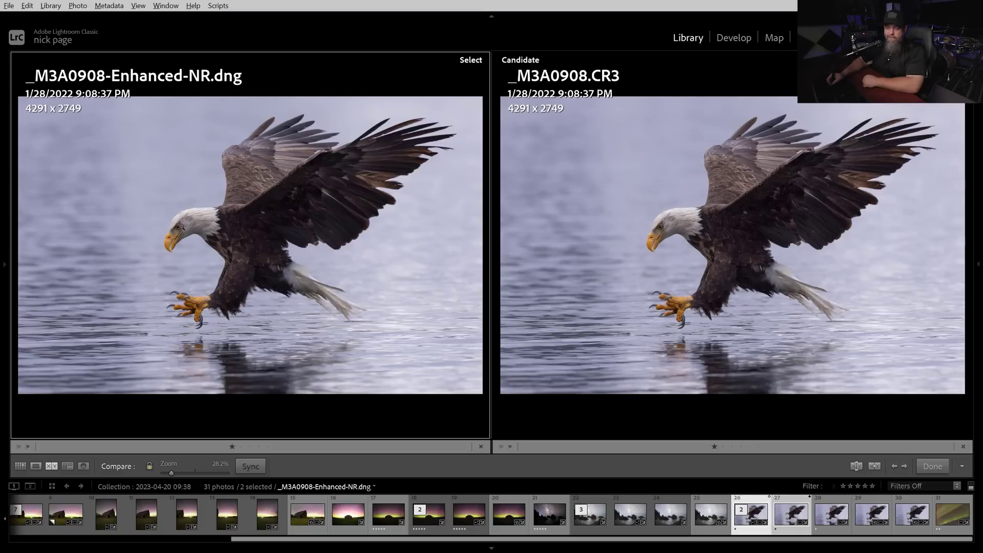
# - Compare the eagle photo _M3A0908-Enhanced-NR.dng with the original _M3A0908.CR3 up close, examining the head, dark body feathers and talons
pyautogui.click(181, 226)
pyautogui.moveTo(214, 224); pyautogui.dragTo(242, 210)
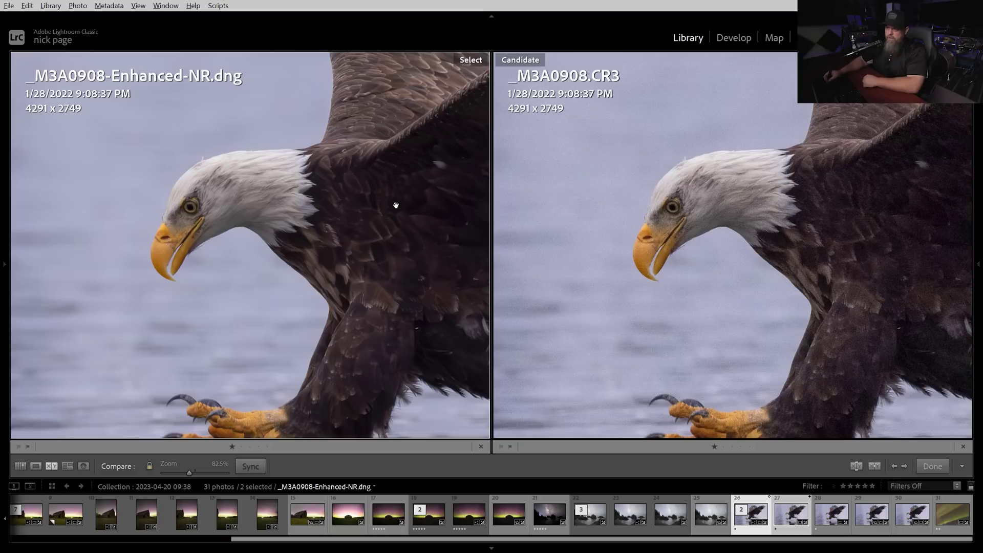
pyautogui.moveTo(395, 191); pyautogui.dragTo(360, 192)
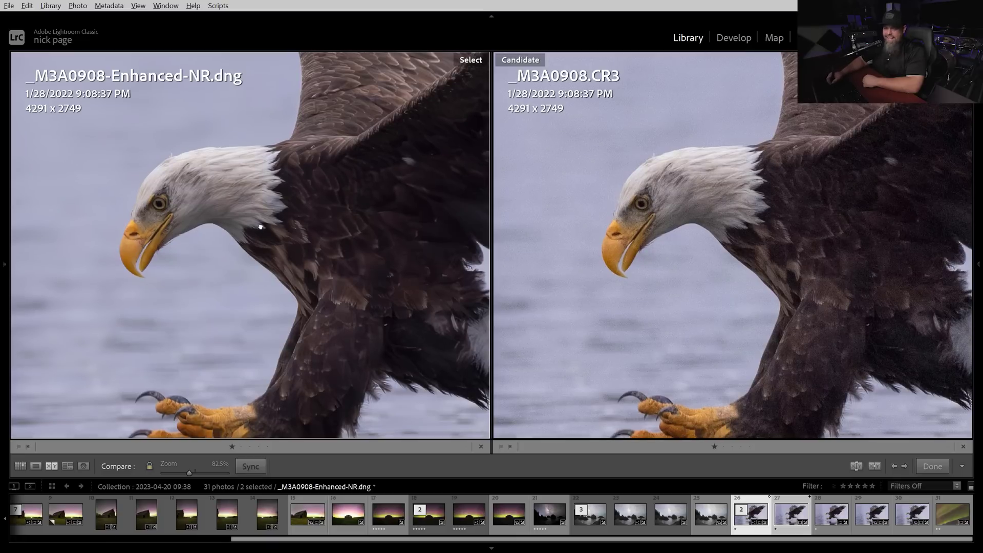
pyautogui.moveTo(261, 213); pyautogui.dragTo(285, 219)
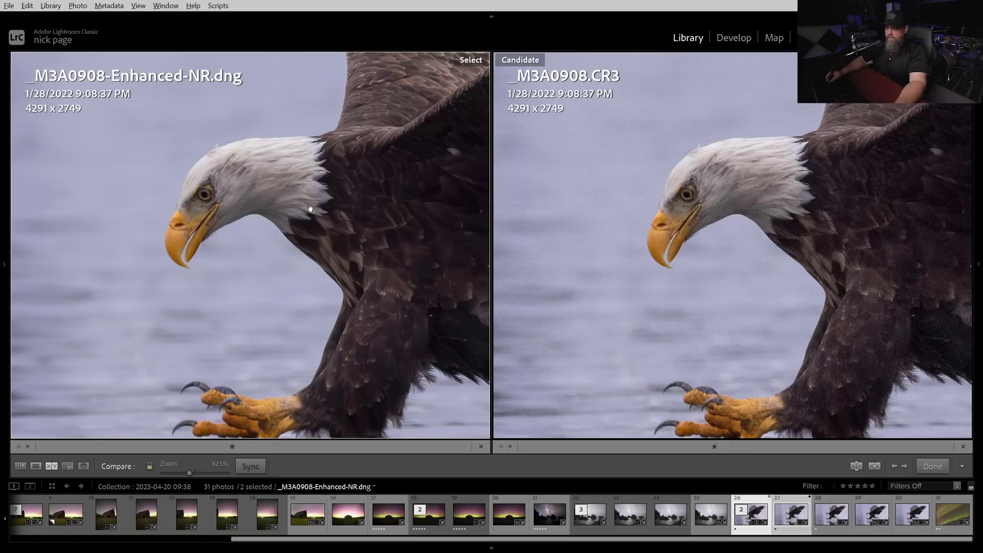
pyautogui.moveTo(734, 373); pyautogui.dragTo(733, 379)
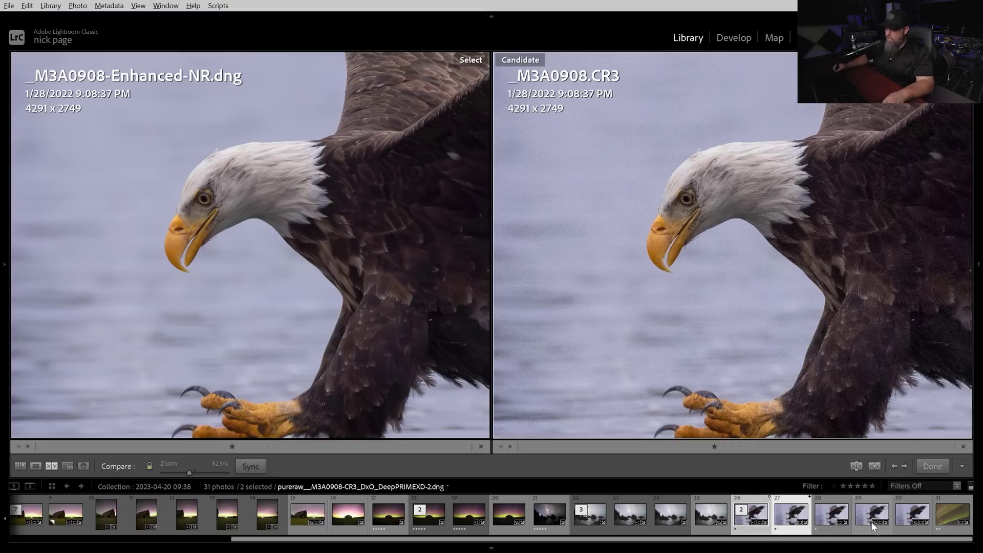
# - Set _M3A0908.dng as the comparison candidate and examine the eagle's head, wing feathers, talons and smooth background against the Lightroom-enhanced version
pyautogui.click(823, 524)
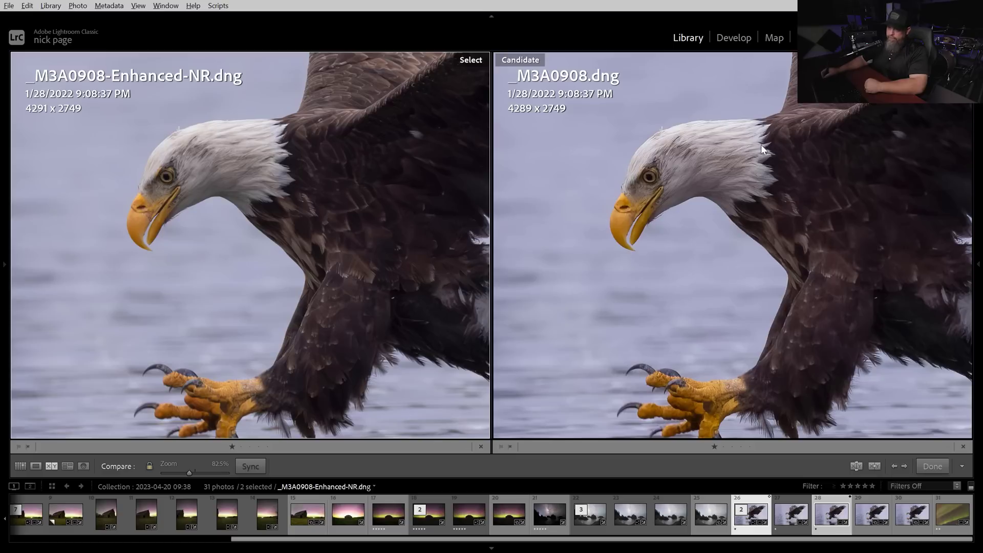
pyautogui.moveTo(773, 140); pyautogui.dragTo(760, 183)
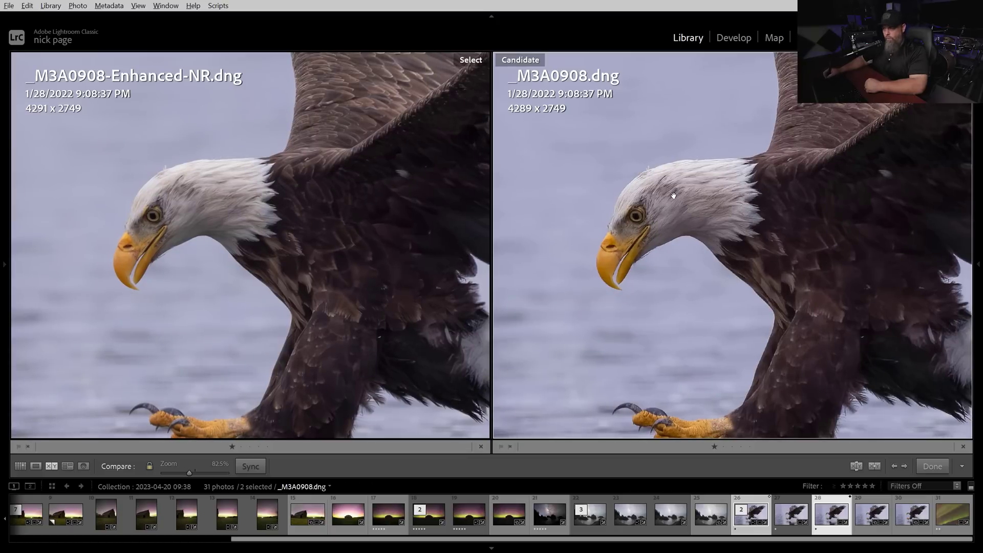
pyautogui.moveTo(695, 170); pyautogui.dragTo(743, 182)
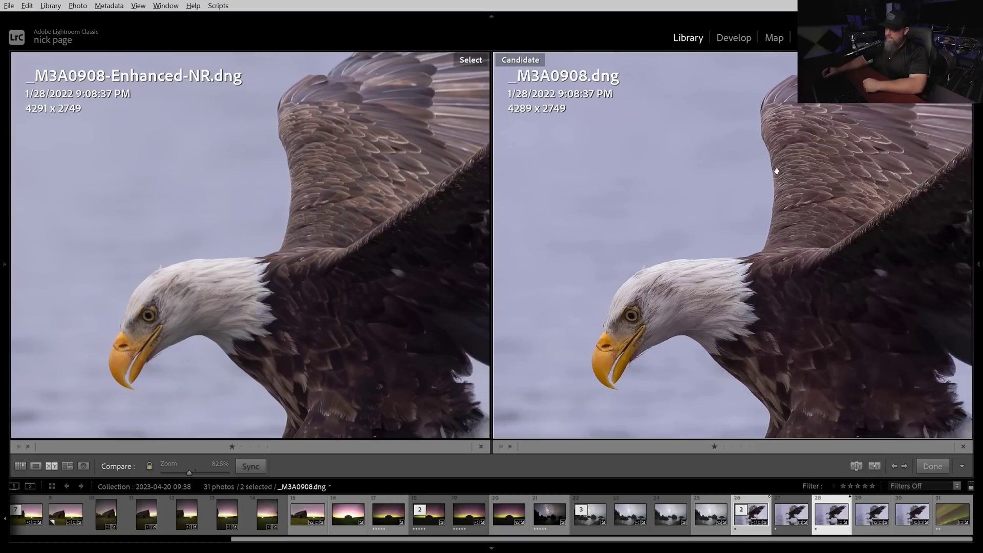
pyautogui.moveTo(769, 113); pyautogui.dragTo(710, 190)
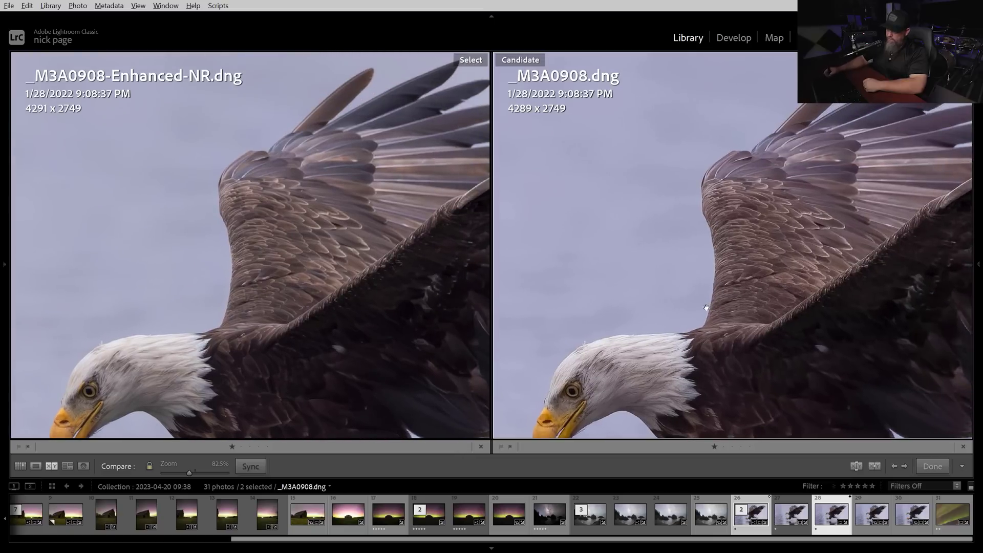
pyautogui.moveTo(710, 287); pyautogui.dragTo(762, 171)
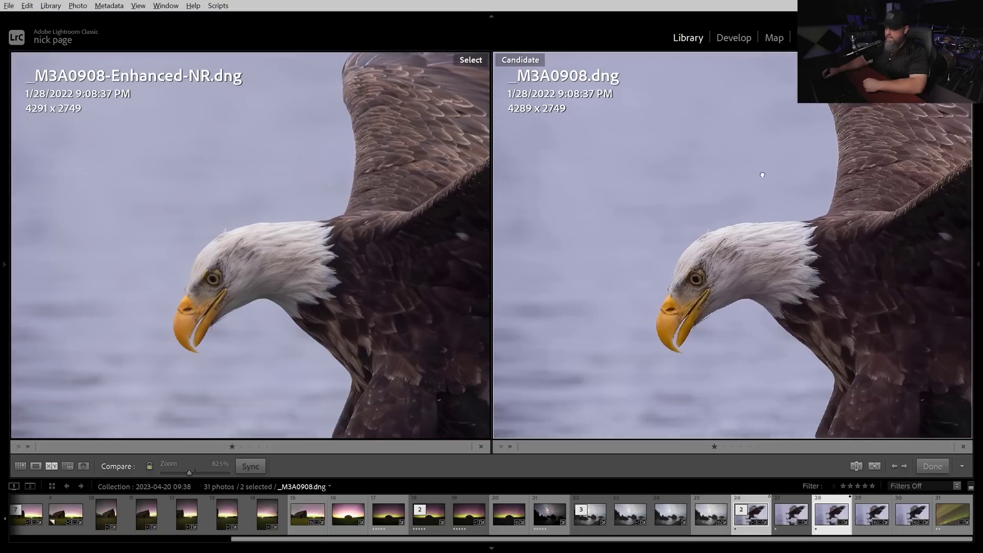
pyautogui.scroll(-5, 742, 254)
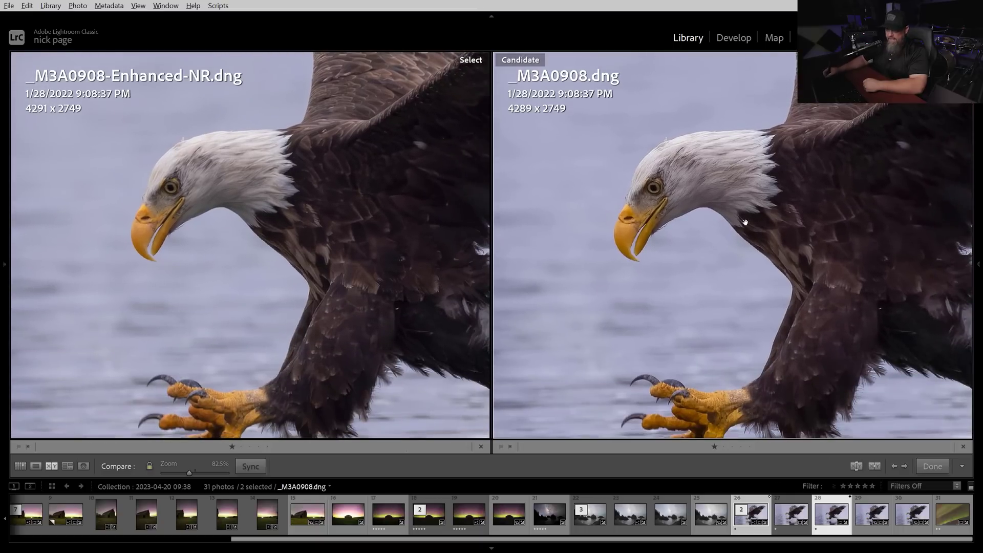
pyautogui.scroll(4, 742, 226)
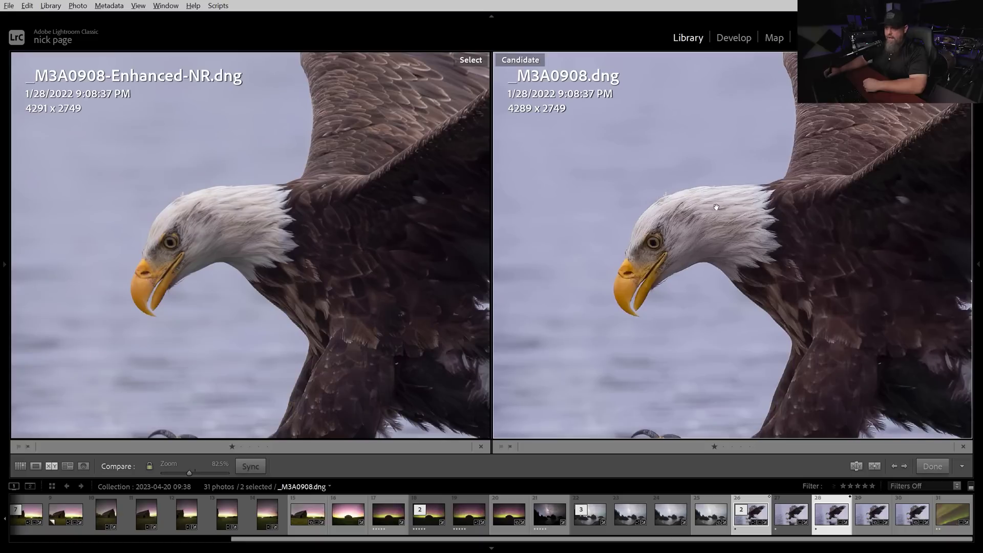
pyautogui.click(676, 231)
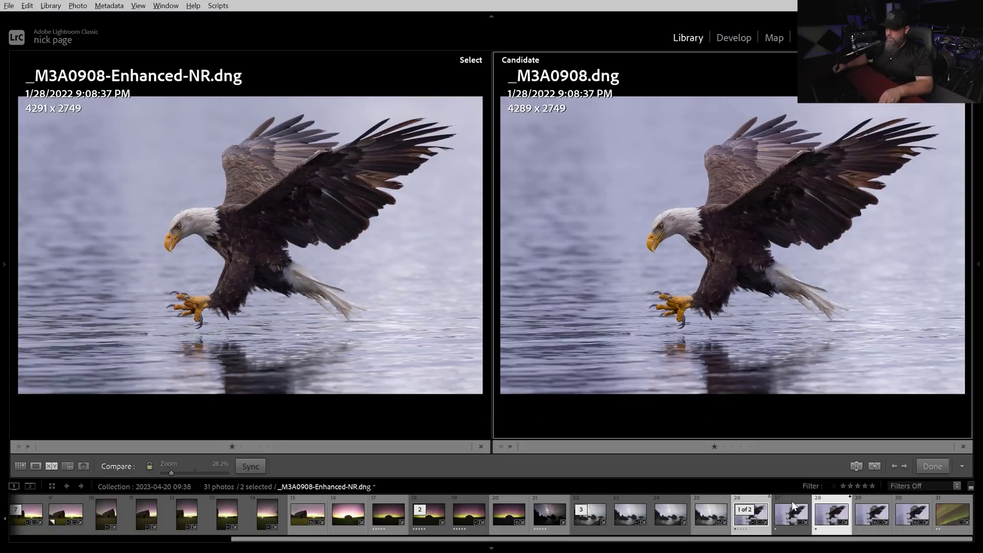
# - Set pureraw__M3A0908-CR3_DxO_DeepPRIMEXD-2.dng as the candidate and examine the eagle's head and chest feathers against _M3A0908-Enhanced-NR.dng
pyautogui.click(868, 518)
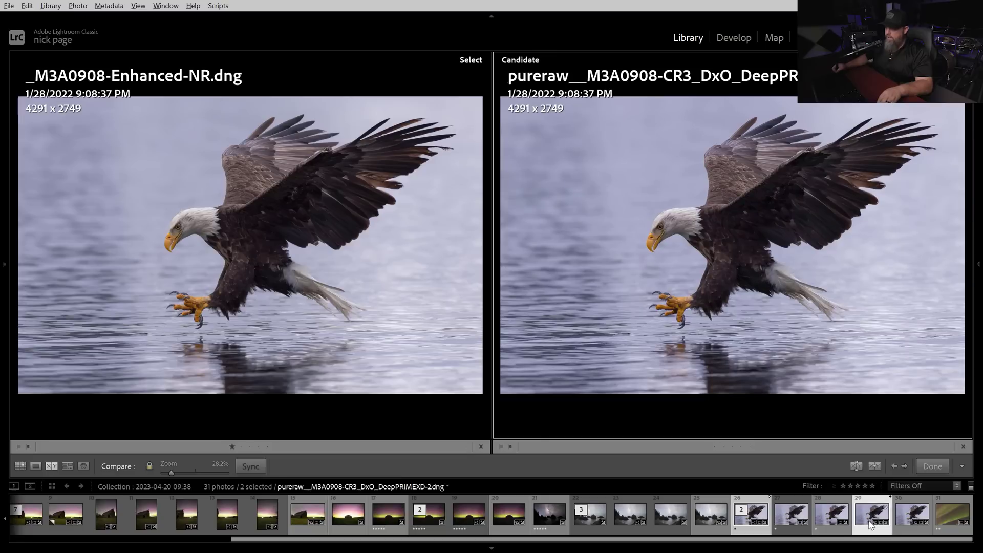
pyautogui.click(664, 217)
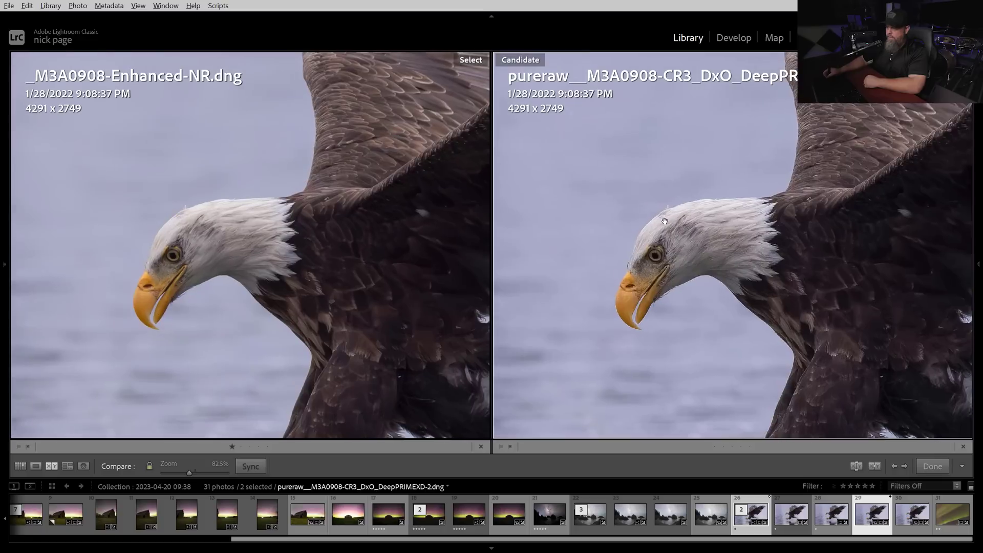
pyautogui.moveTo(357, 290); pyautogui.dragTo(300, 277)
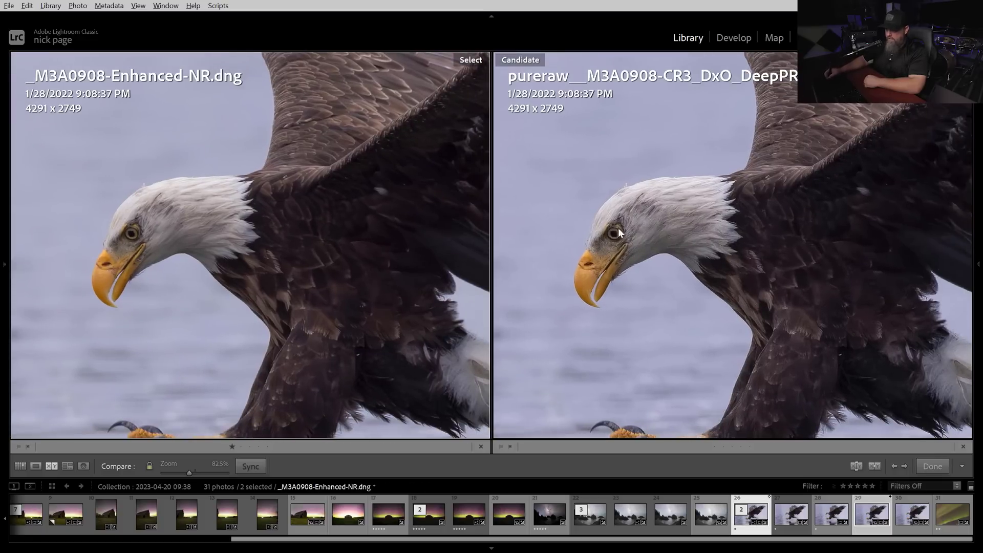
pyautogui.click(689, 202)
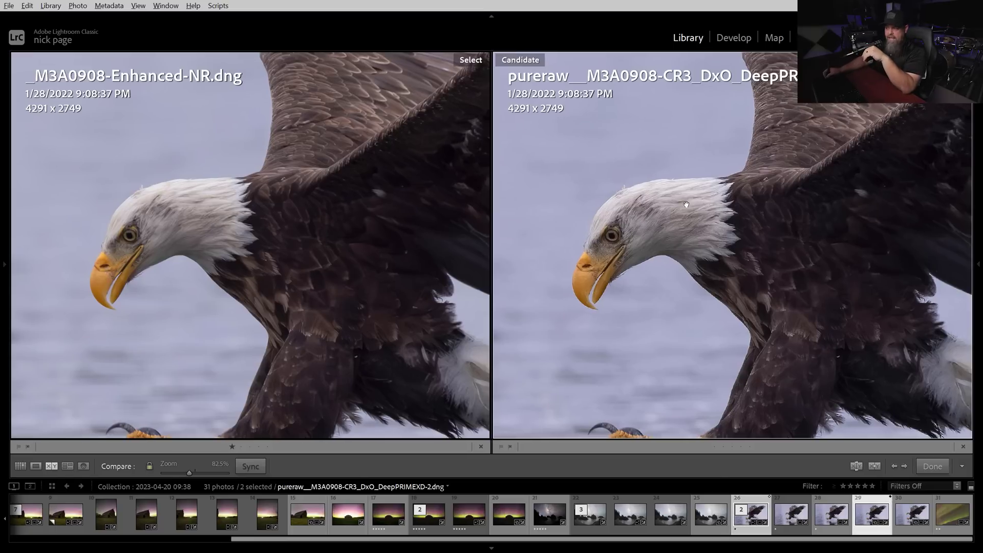
pyautogui.click(691, 209)
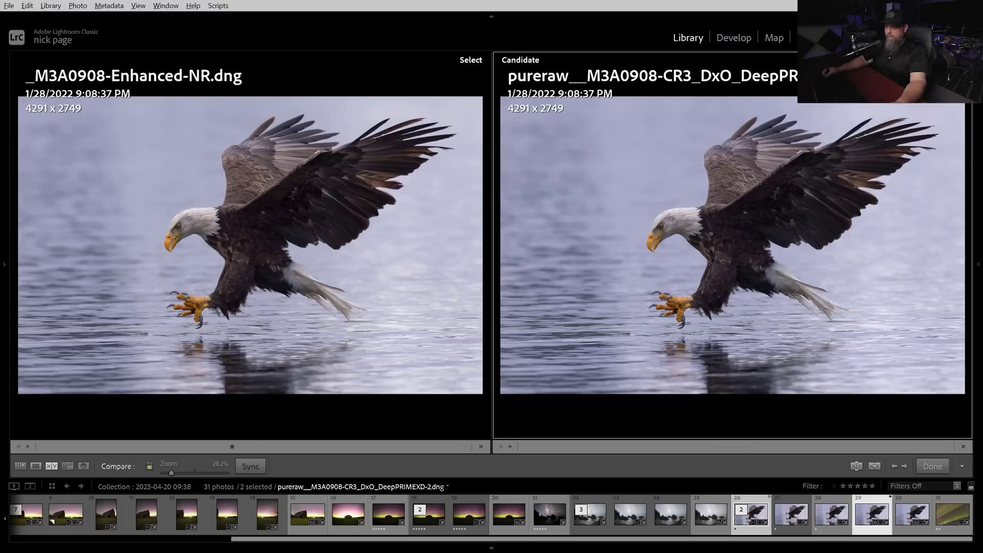
# - Examine the eagle's wing and body feathers up close in the DxO and Lightroom-enhanced versions
pyautogui.click(701, 225)
pyautogui.moveTo(761, 138); pyautogui.dragTo(754, 183)
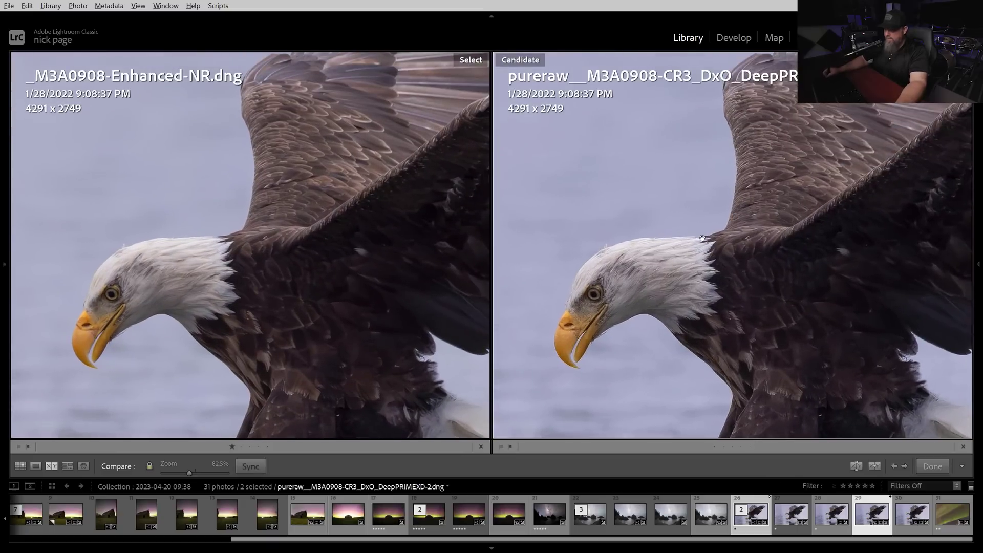
pyautogui.moveTo(756, 390); pyautogui.dragTo(753, 315)
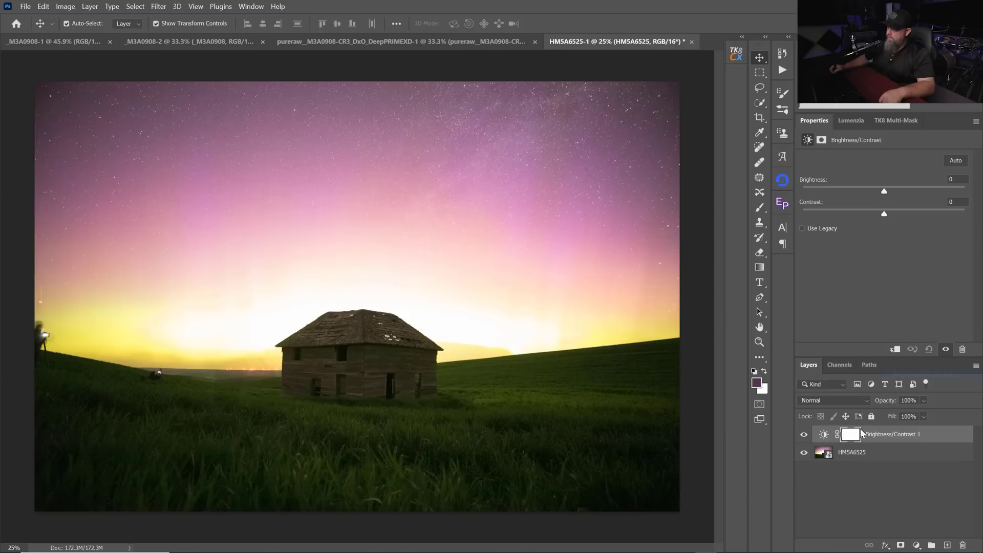
# - In Photoshop's HM5A6525-1 document, stamp all visible layers into a new layer above Brightness/Contrast 1
pyautogui.click(826, 434)
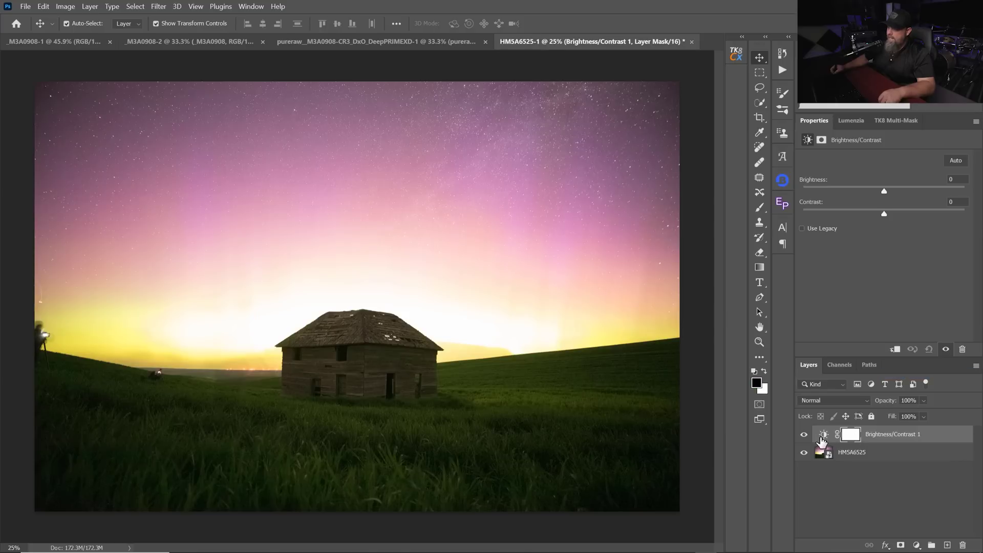
pyautogui.hotkey('ctrl', 'shift', 'alt', 'e')
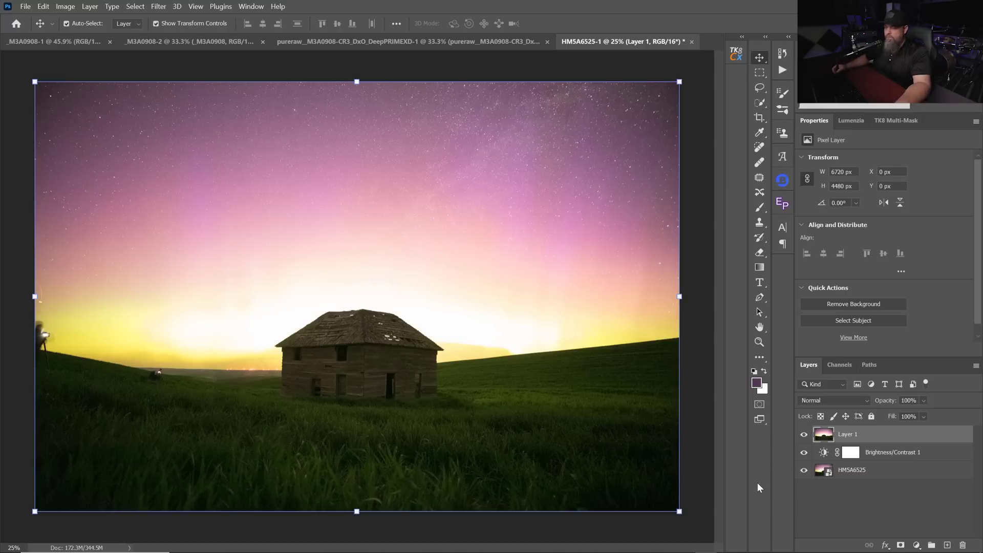
# - Check the Camera Raw Filter's Detail section for noise reduction options on the stamped layer and leave without applying anything
pyautogui.click(158, 6)
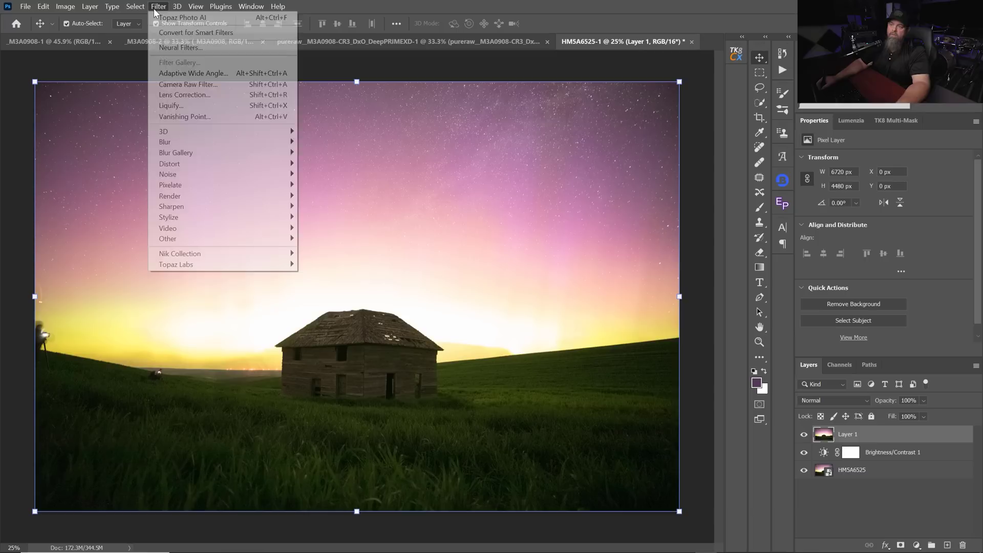
pyautogui.click(190, 85)
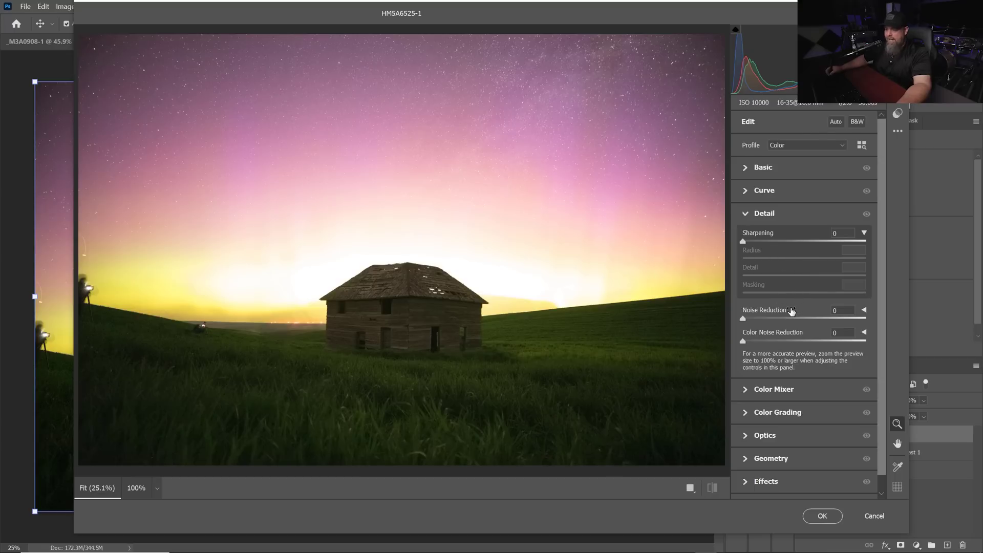
pyautogui.moveTo(788, 310)
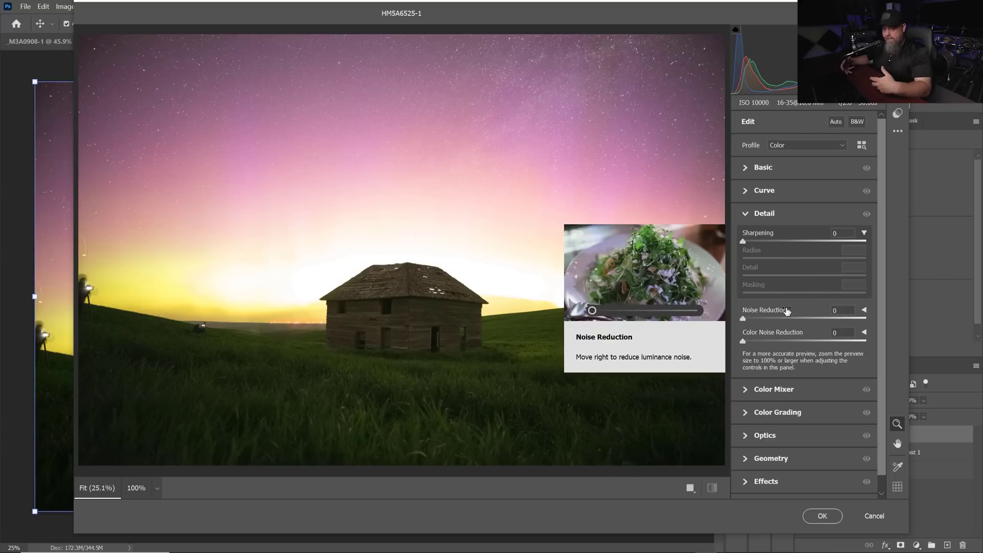
pyautogui.click(855, 516)
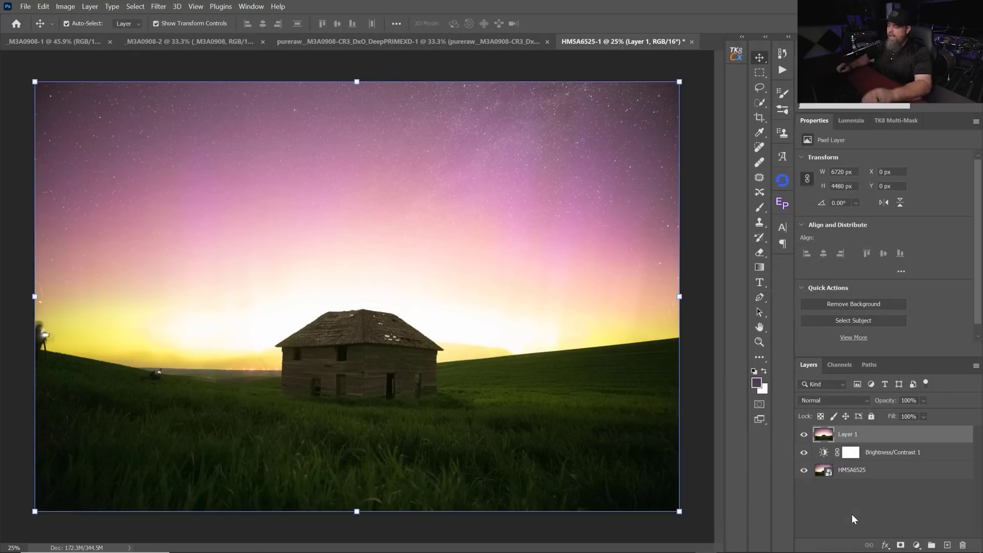